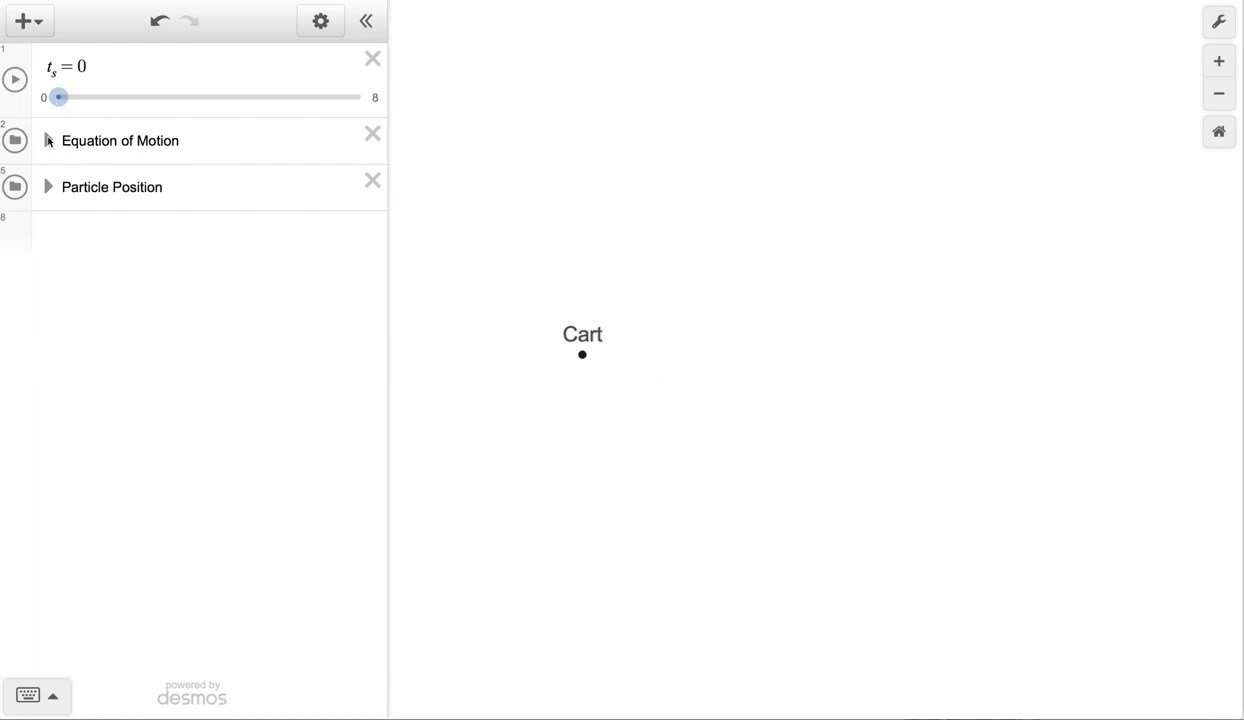
- Expand the Equation of Motion folder and examine the x_1(t) expression, its time restriction and the t_s definition
left_click(47, 140)
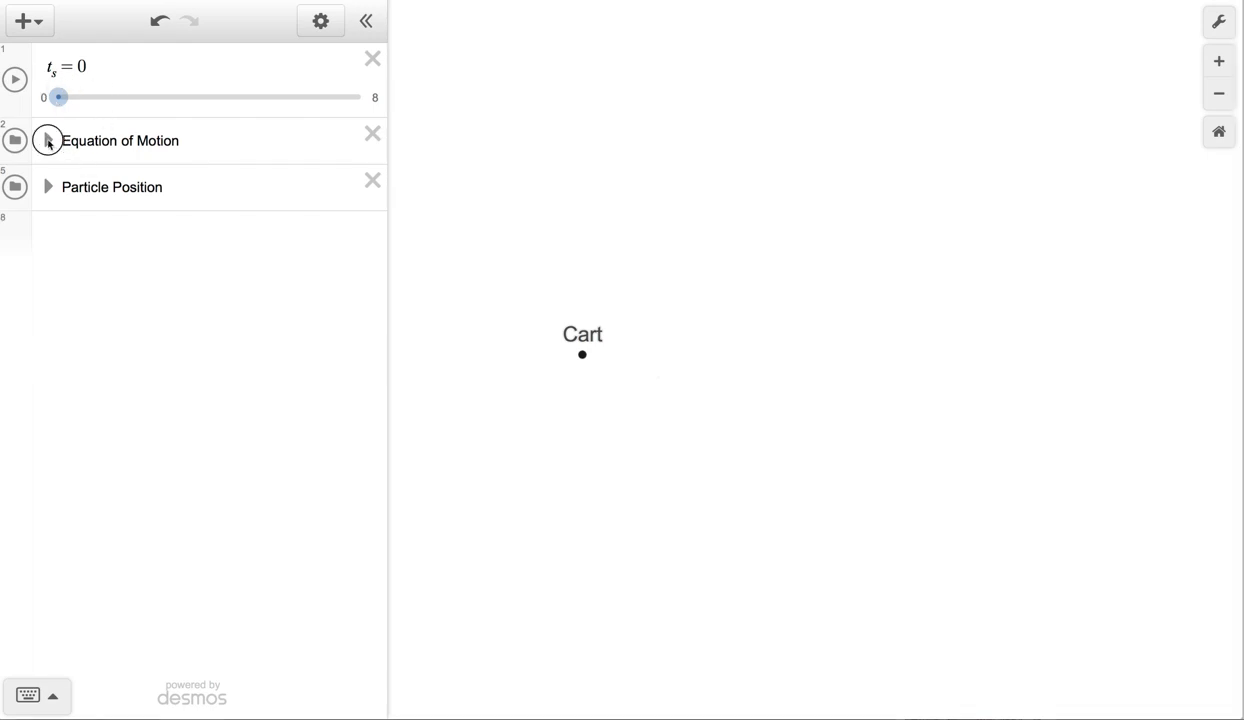
left_click(48, 140)
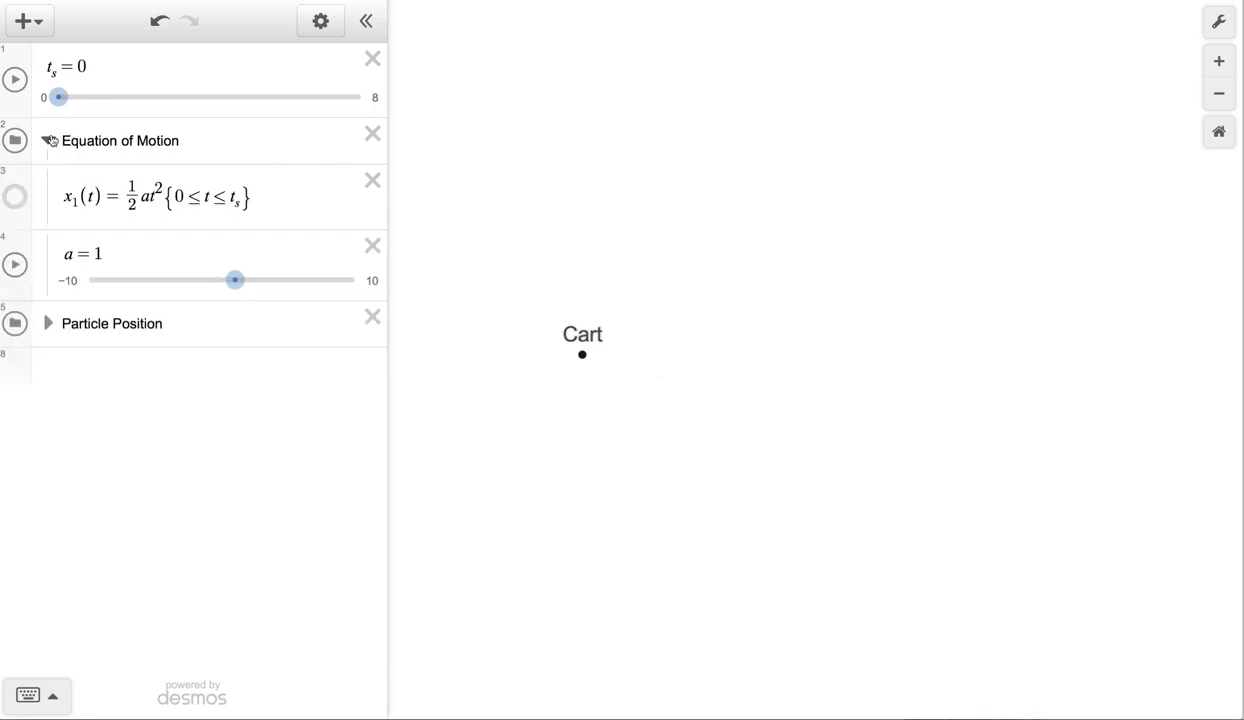
mouse_move(59, 196)
left_mouse_down()
mouse_move(267, 196)
mouse_move(56, 201)
left_mouse_up()
left_click(270, 198)
left_click(292, 200)
left_click(268, 203)
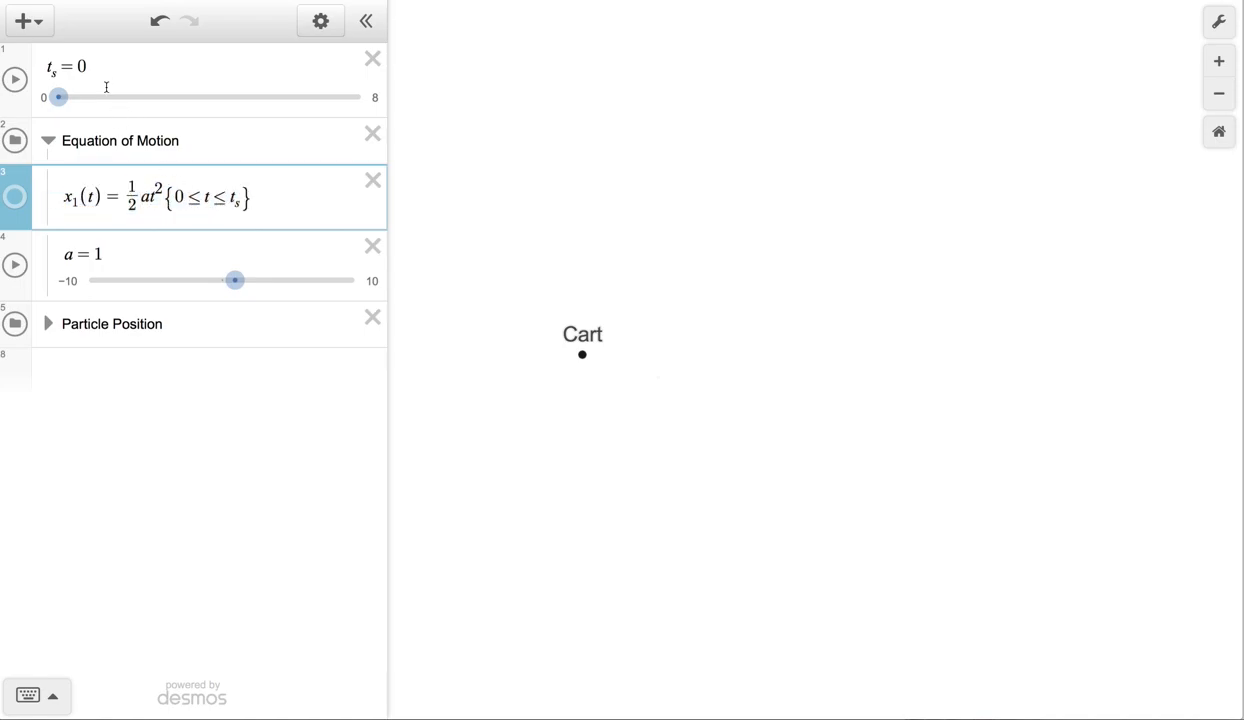
left_click(178, 197)
left_click_drag(93, 66, 50, 68)
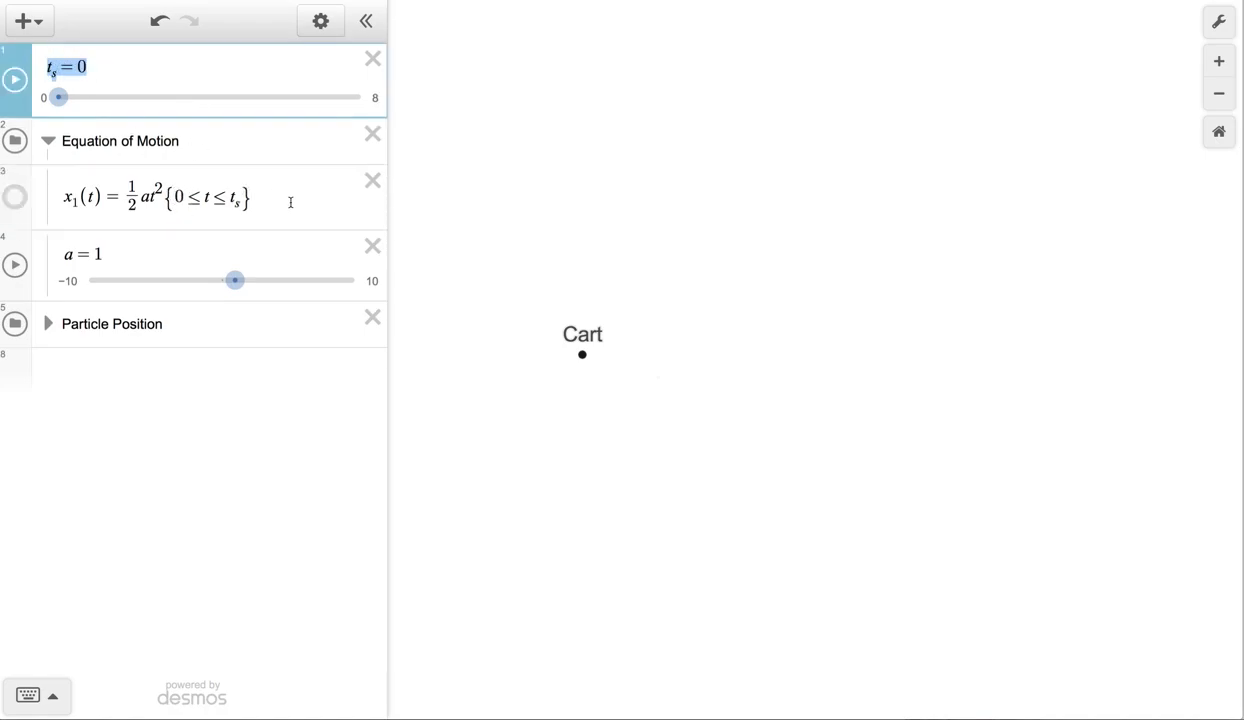
left_click(291, 203)
- Expand the Particle Position folder and examine the x_s = x_1(t_s) definition and the labelled Cart point (x_s,0)
left_click(48, 323)
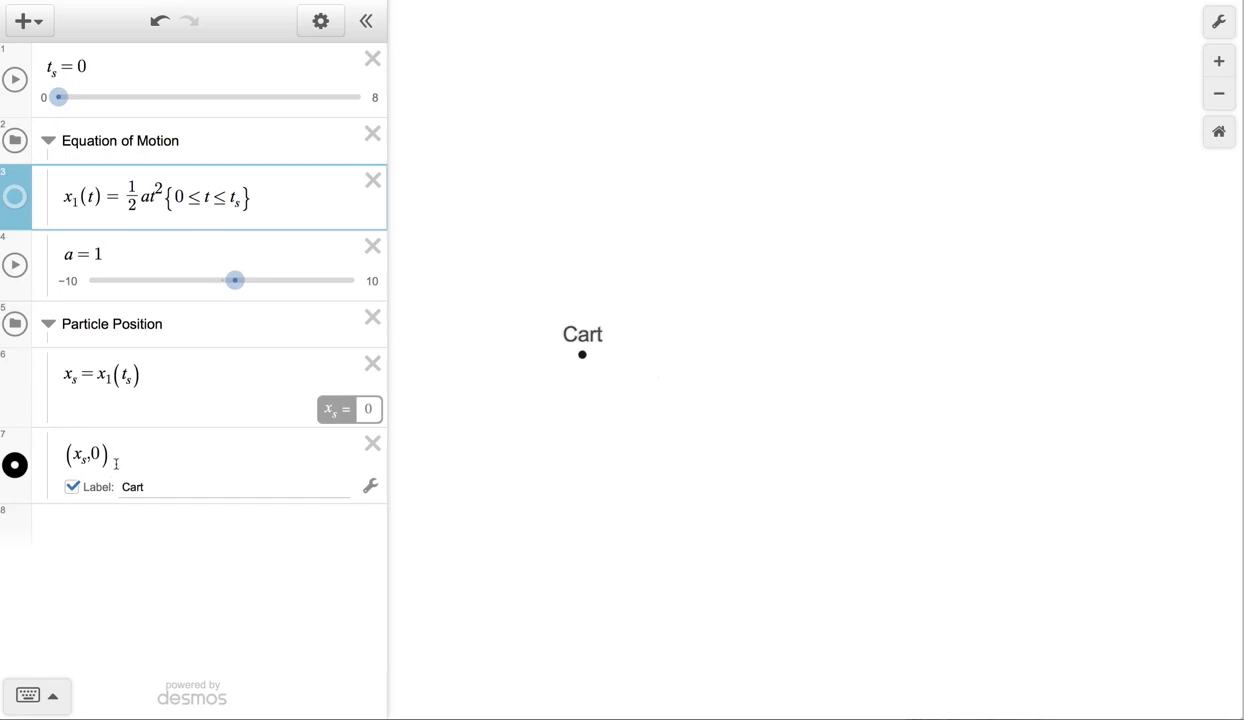
left_click_drag(115, 466, 55, 453)
left_click_drag(150, 375, 60, 372)
left_click(101, 375)
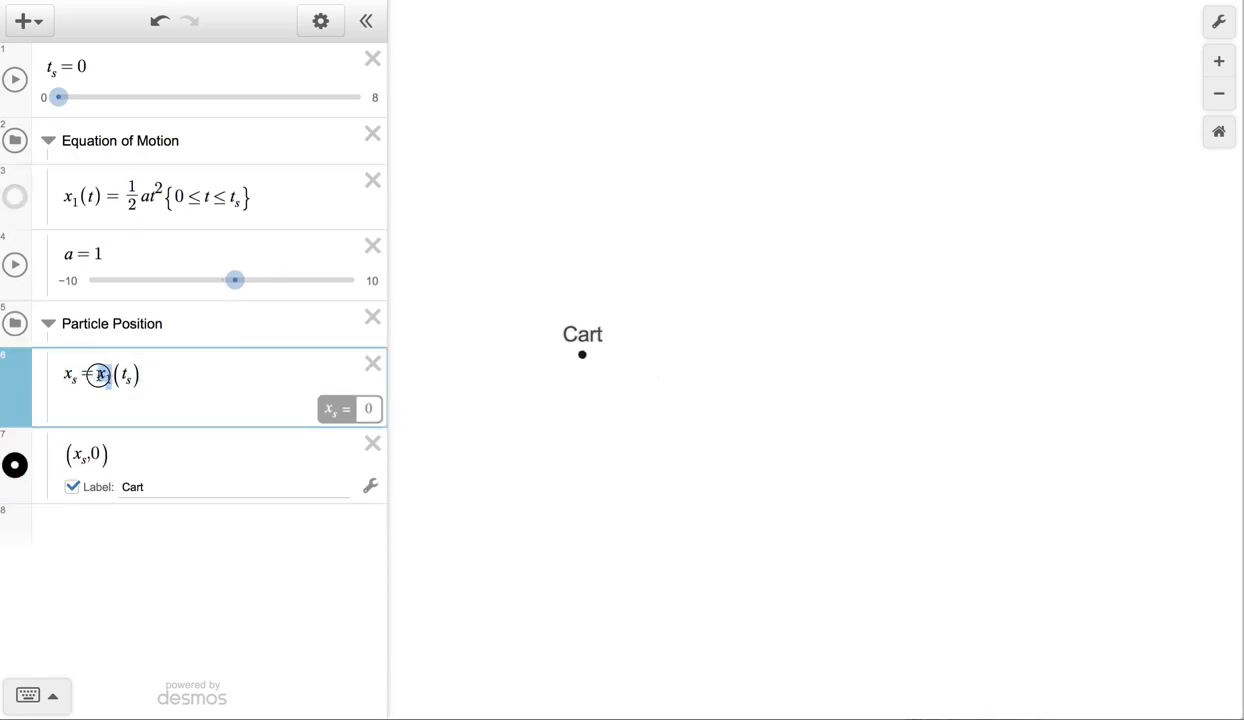
left_click_drag(114, 460, 62, 455)
left_click(460, 410)
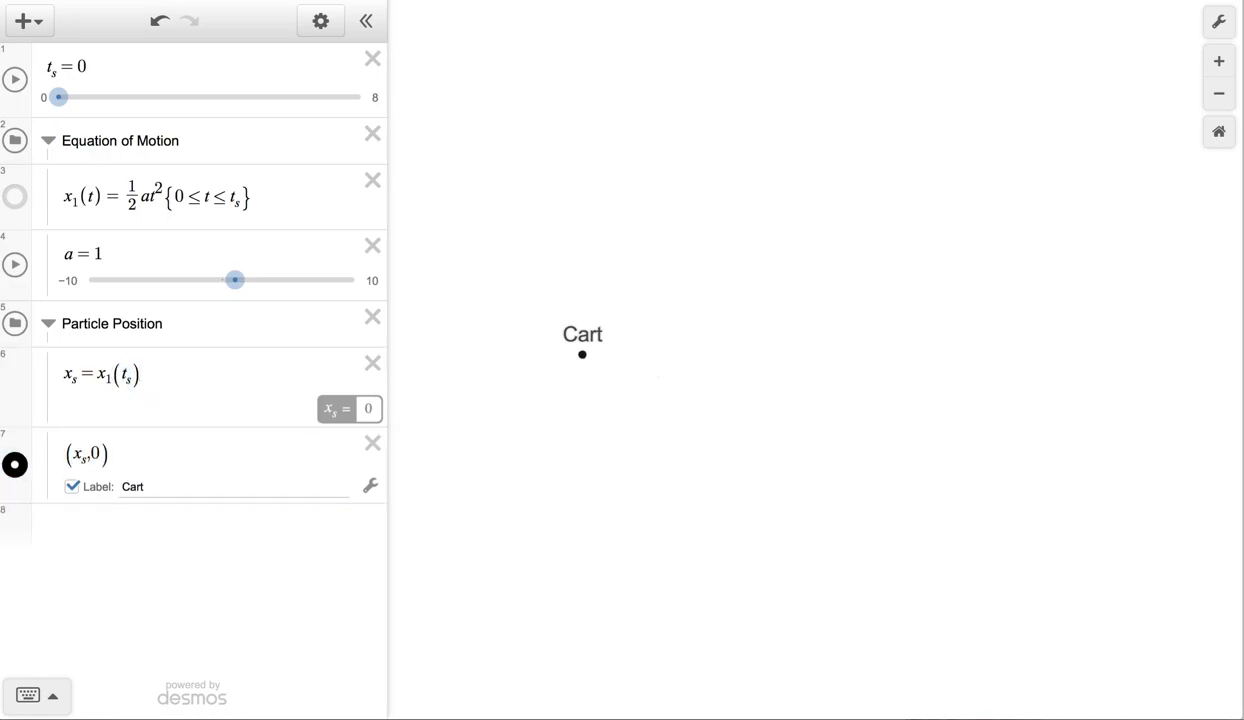
- Collapse the Particle Position folder and define the time list t_m = [0...t_s] in a new expression below it
left_click(48, 323)
left_click(75, 375)
type("t_m ")
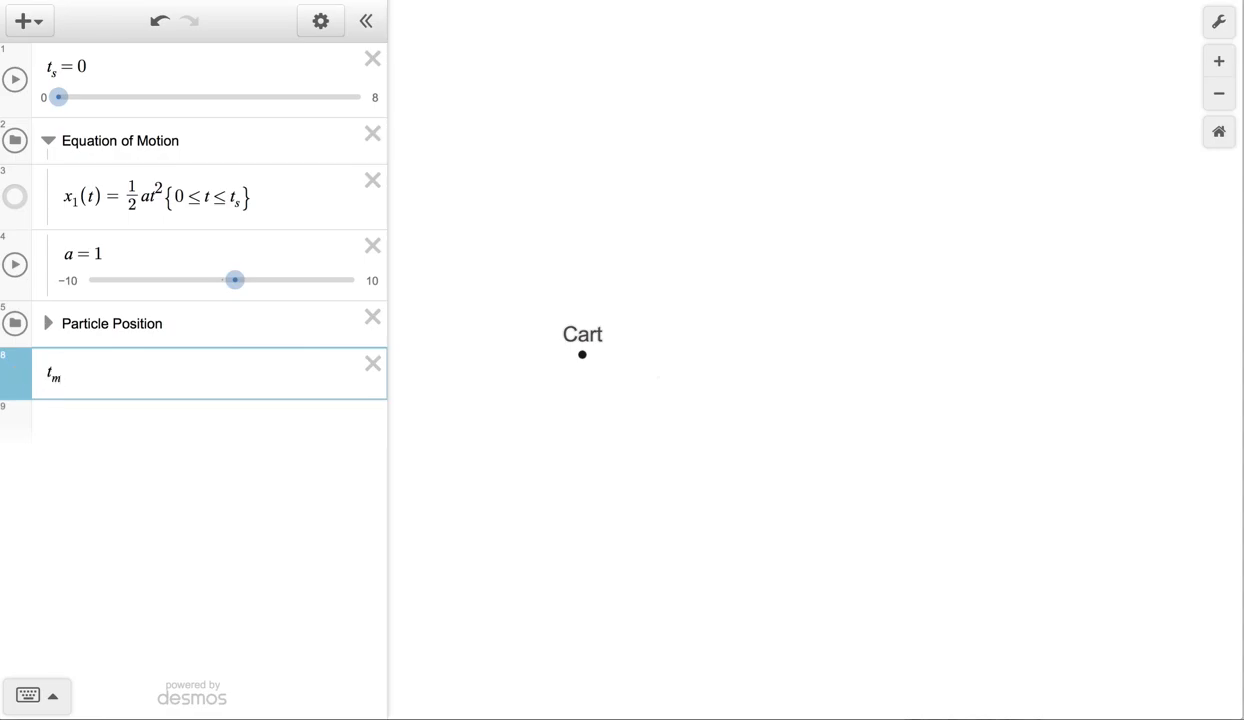
type("= [")
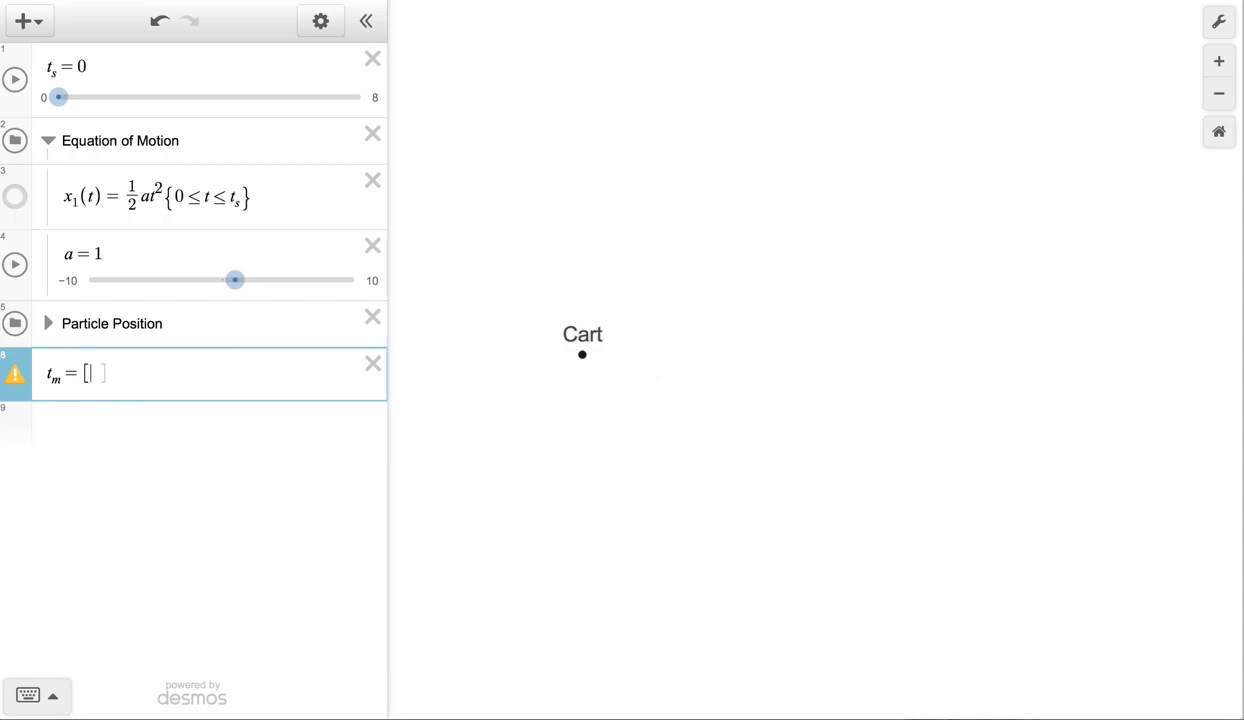
type("0")
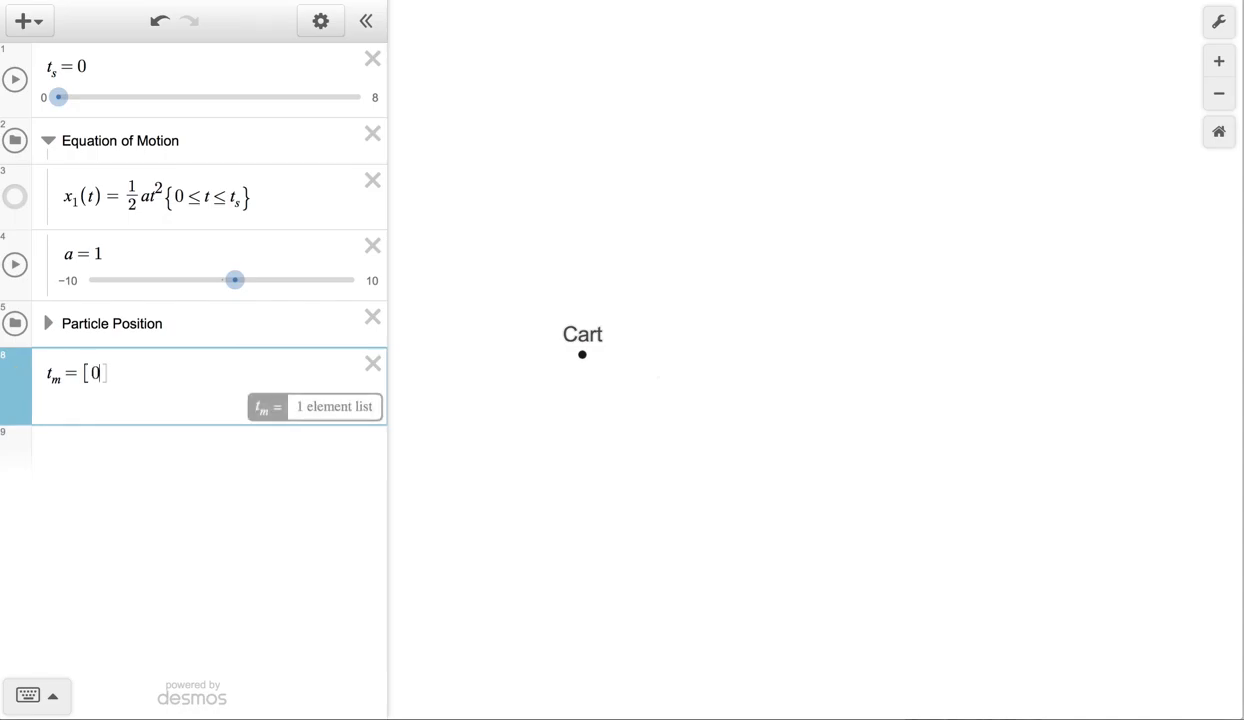
type("...t_f")
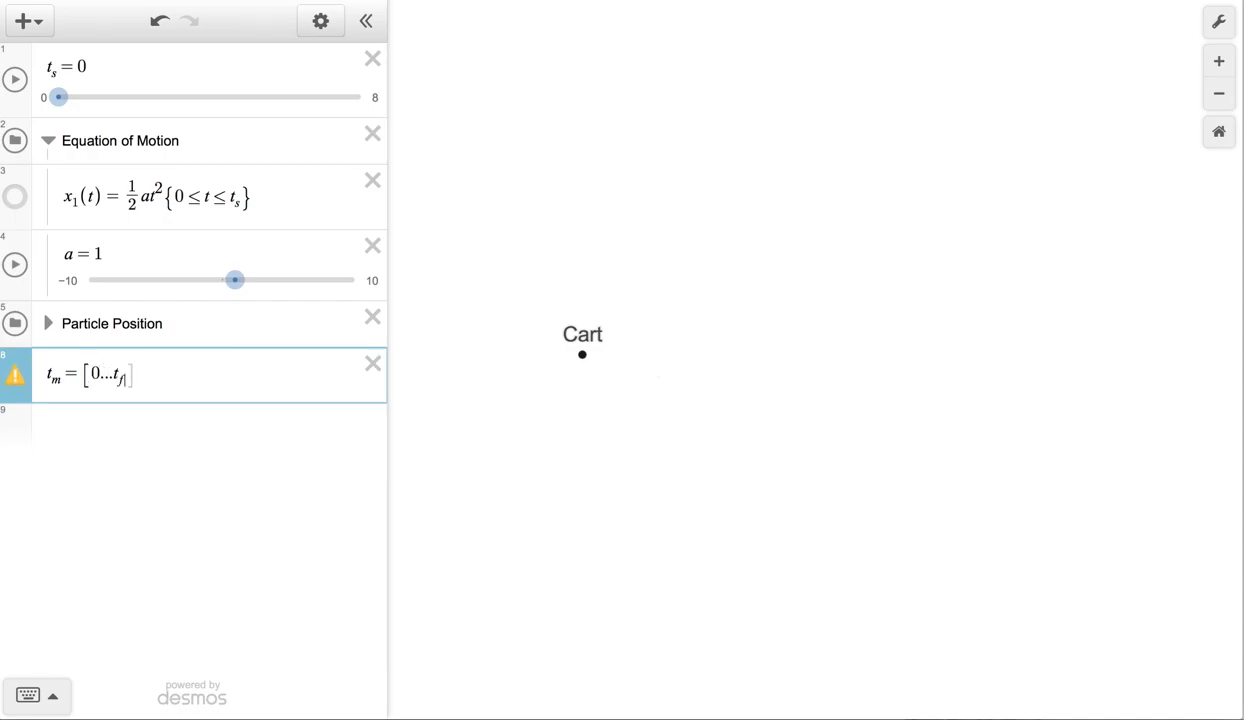
key("Right")
key("BackSpace")
type("s")
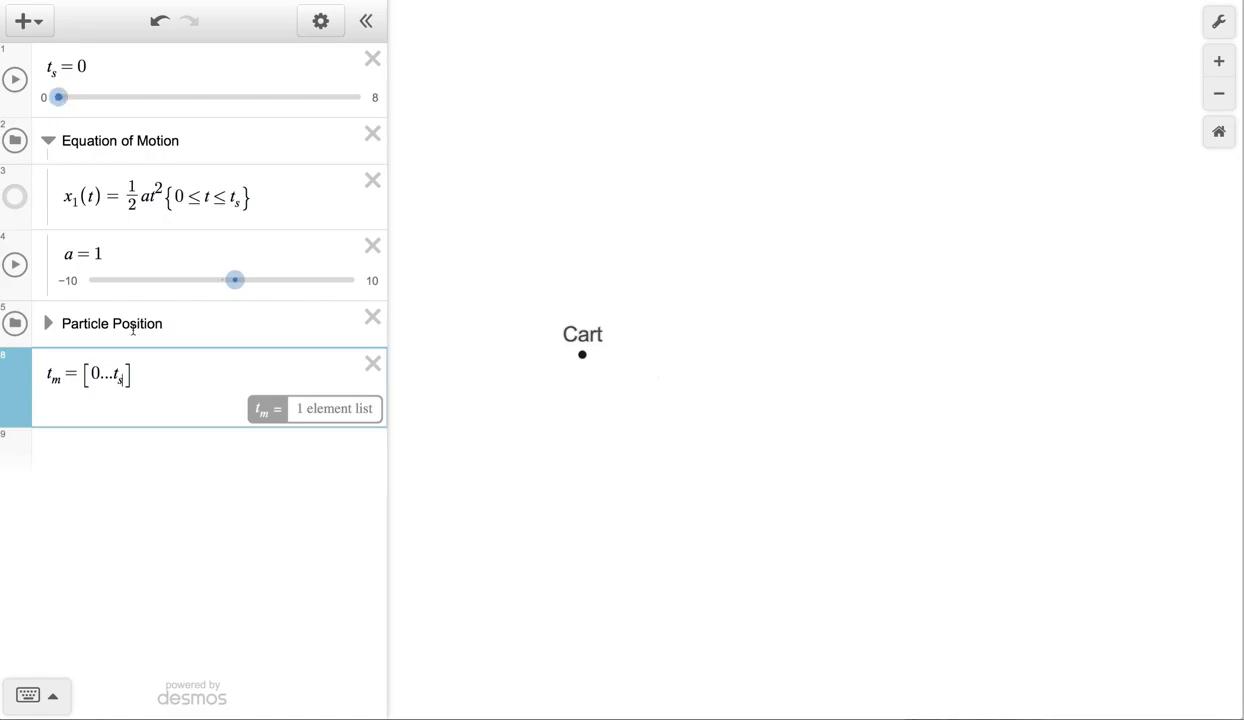
- Vary t_s to check how the t_m list responds, and return t_s to 0
left_click(81, 67)
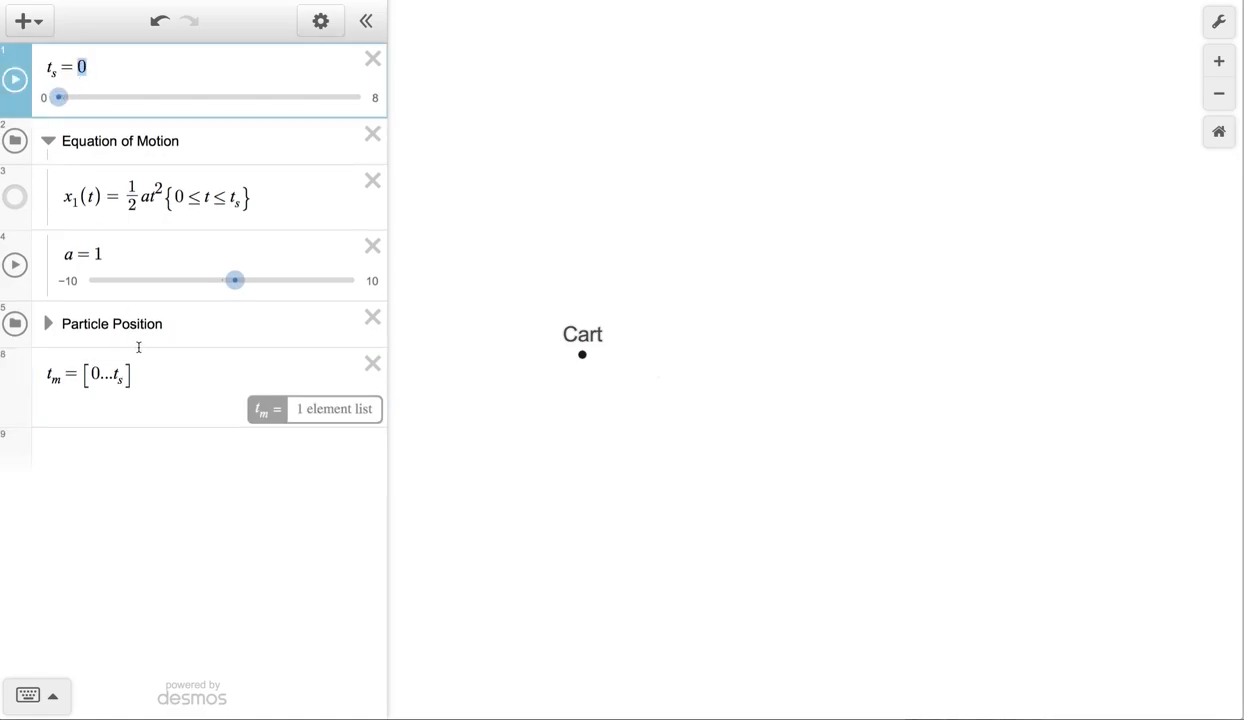
left_click(148, 368)
left_click_drag(60, 97, 108, 97)
double_click(150, 374)
left_click(179, 378)
left_click_drag(107, 97, 45, 98)
- Define the position list x_m = x_1(t_m) in a new expression below the time list
left_click(76, 442)
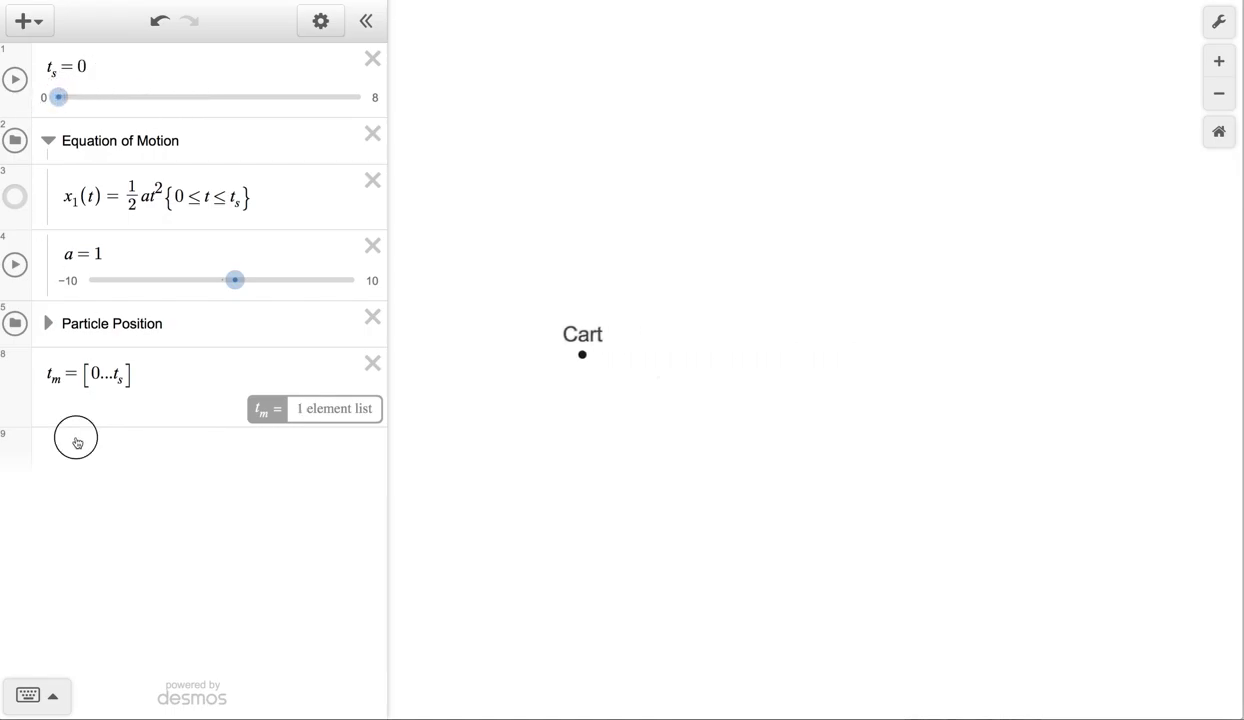
type("x")
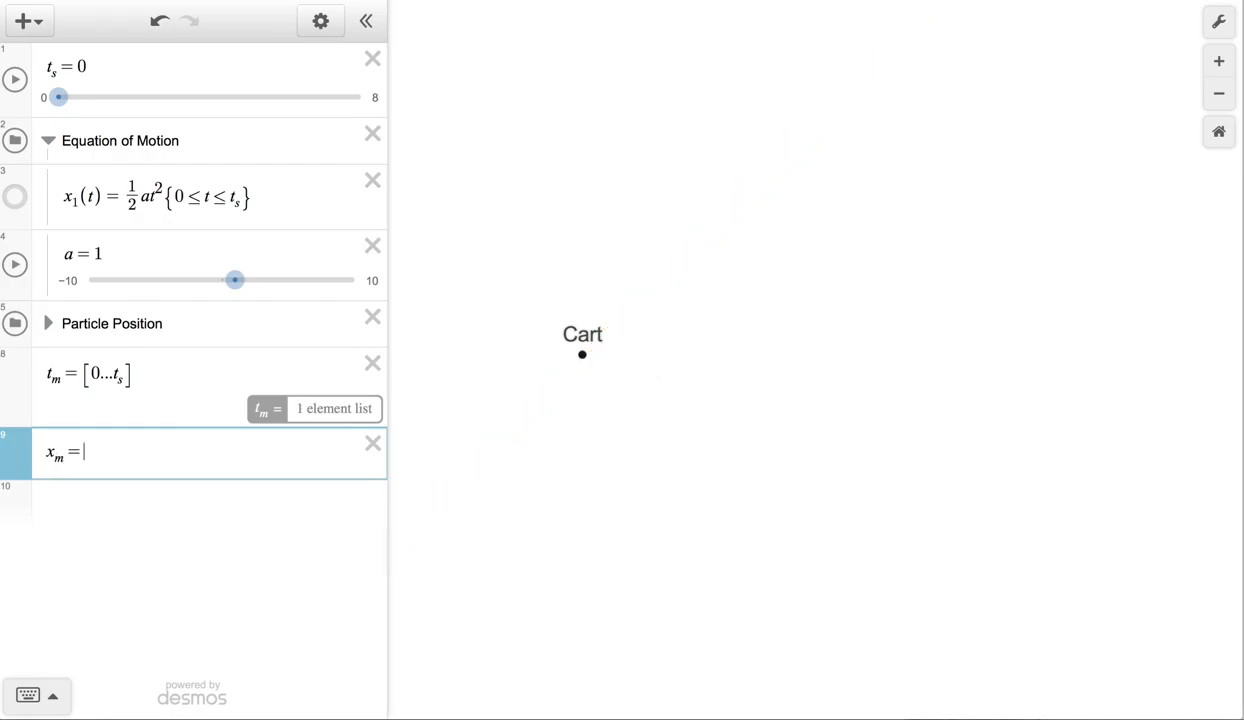
type("_m=x_1(t_m")
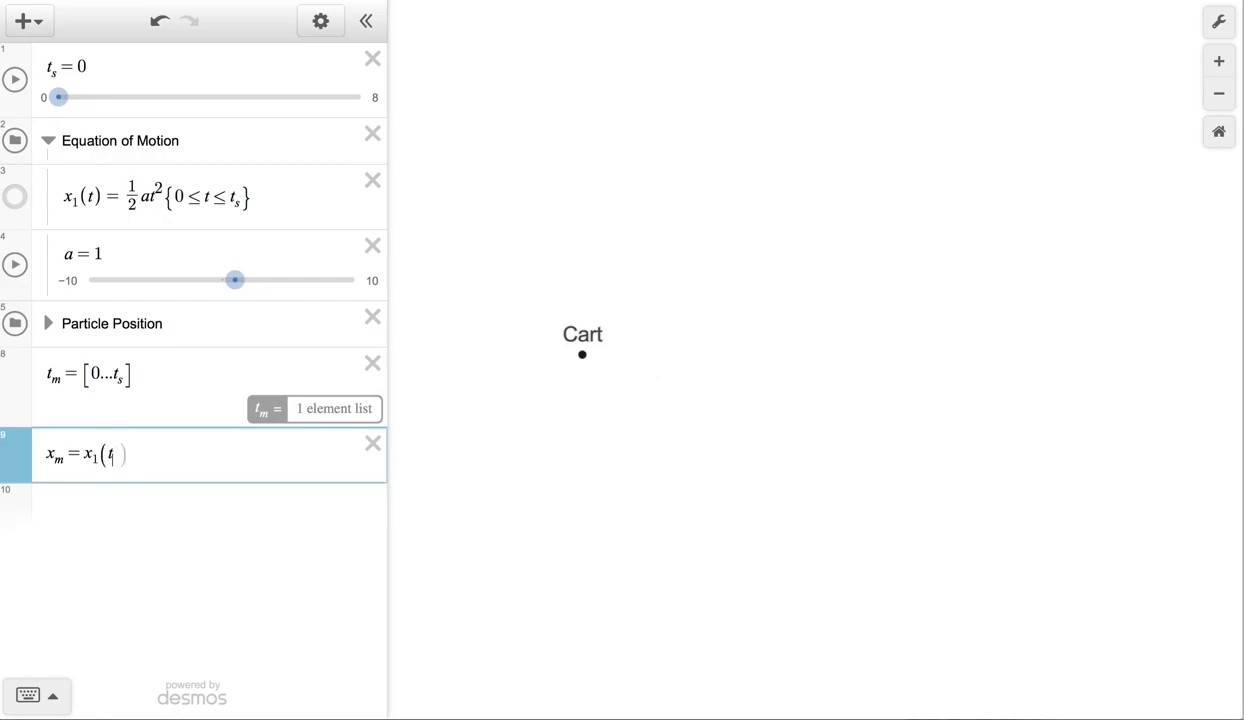
key("Right")
key("Right")
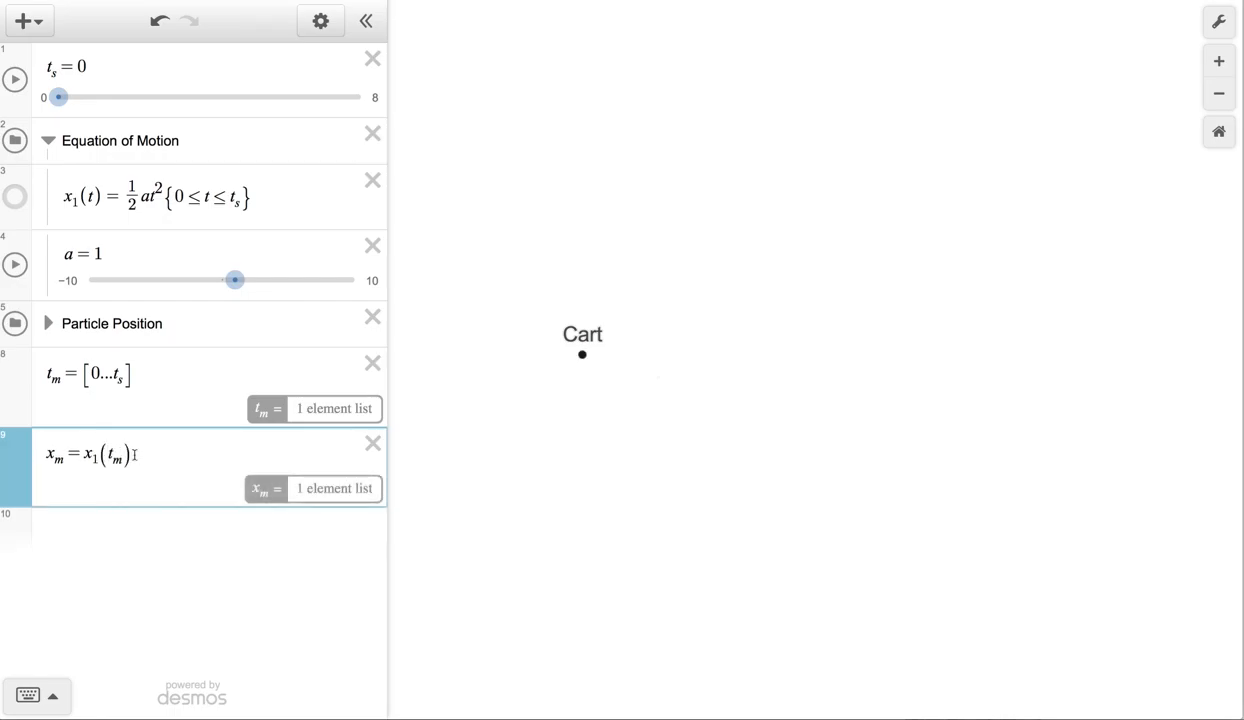
mouse_move(98, 456)
left_mouse_down()
mouse_move(85, 455)
mouse_move(111, 455)
left_mouse_up()
left_click_drag(137, 379, 40, 374)
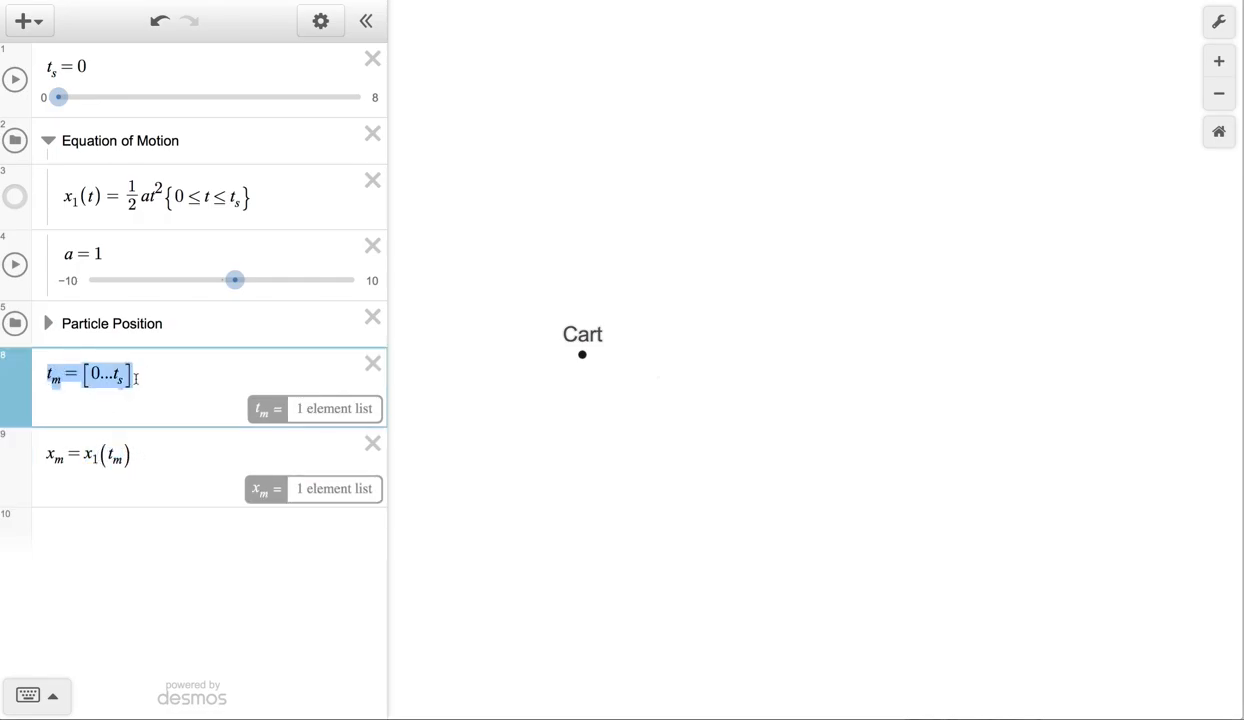
left_click_drag(142, 376, 37, 376)
left_click(165, 376)
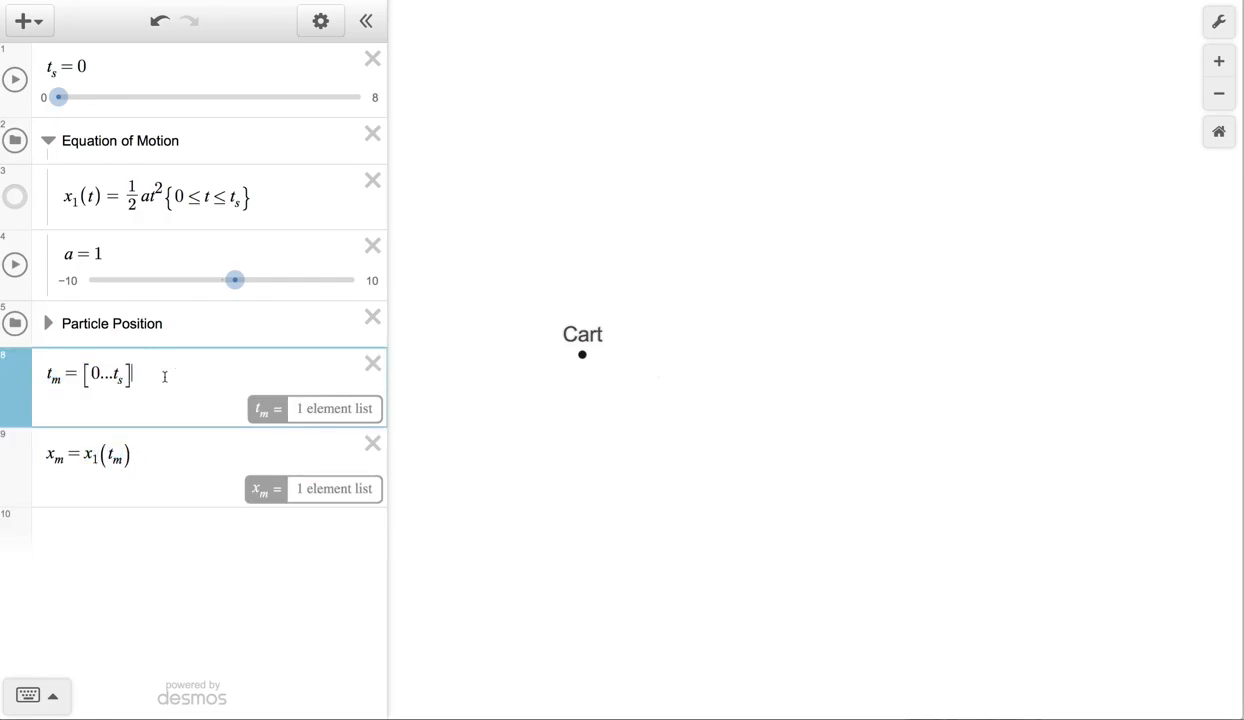
left_click_drag(62, 447, 45, 441)
left_click(145, 437)
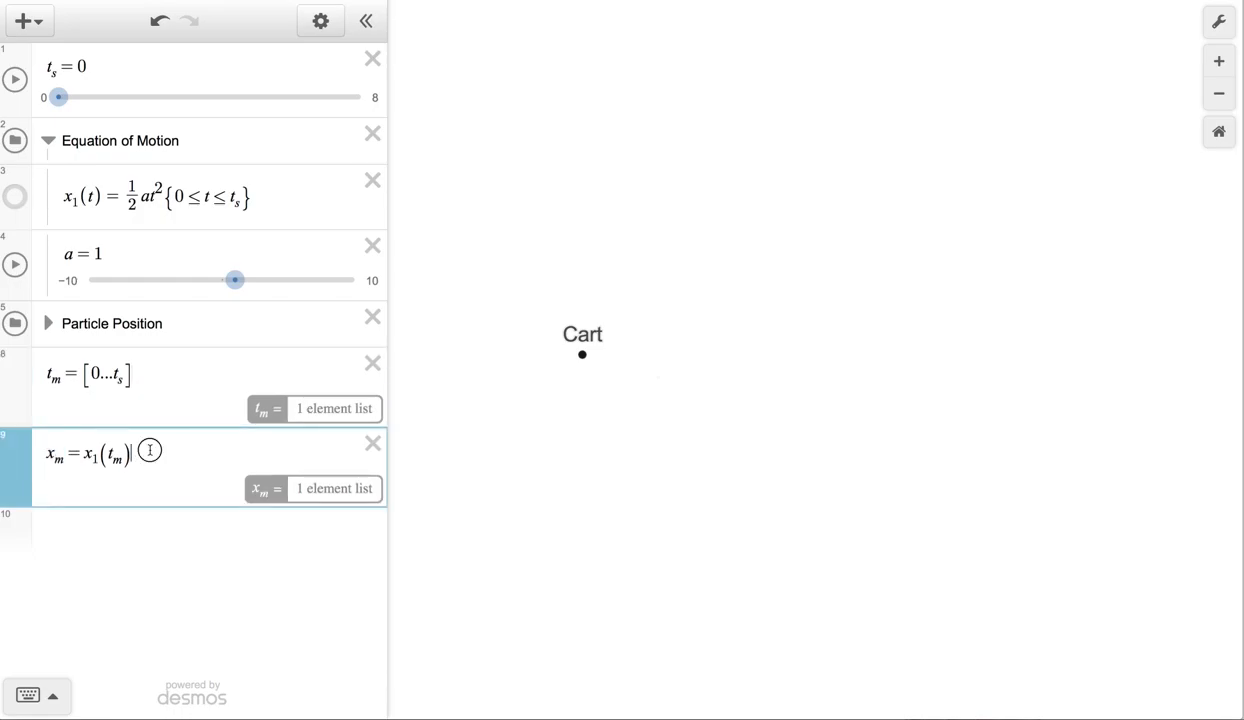
- Plot the list of marker points (x_m,0) in a new expression
left_click(124, 535)
type("(x_m")
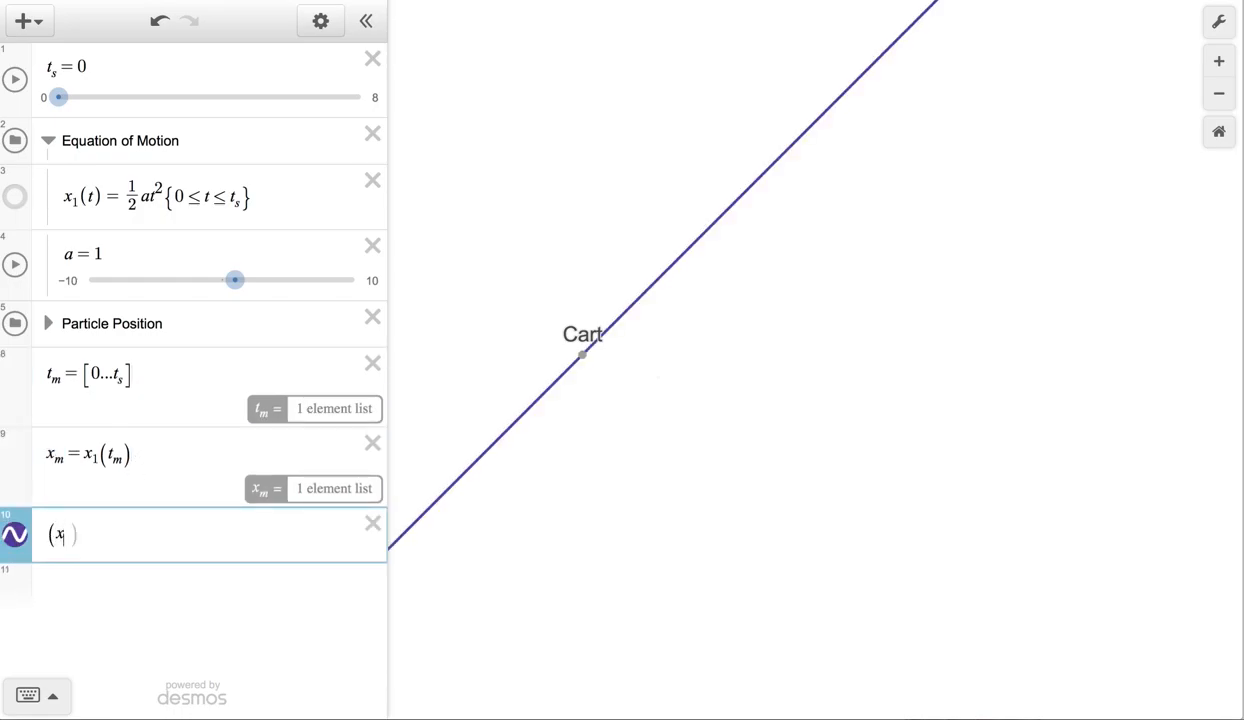
type(",0)")
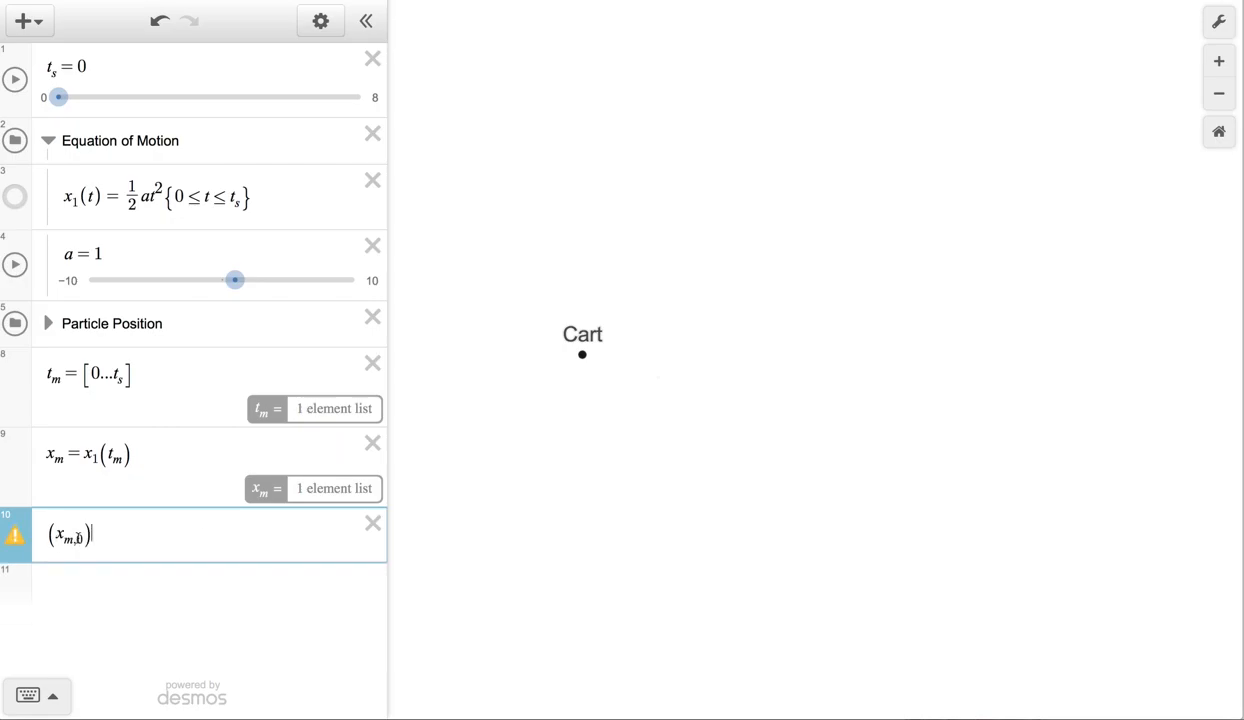
key("BackSpace")
key("BackSpace")
key("Right")
type(",0")
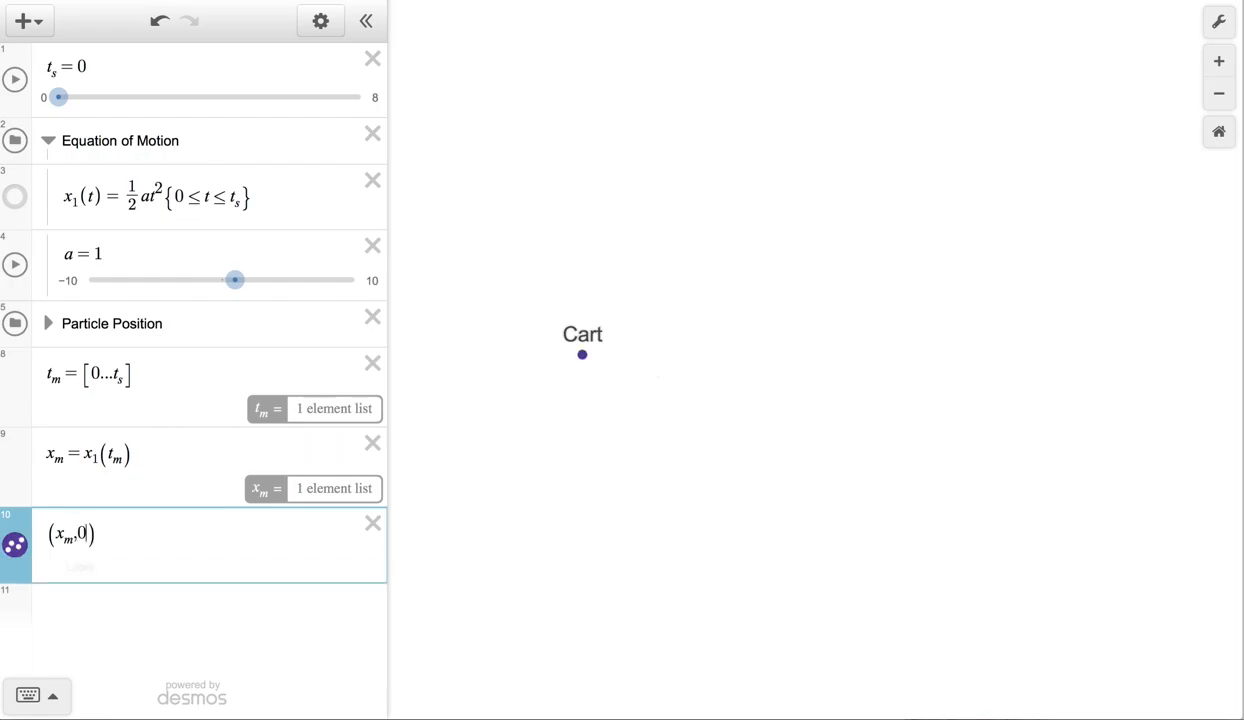
- Change the colour of the (x_m,0) points to black
left_click(325, 20)
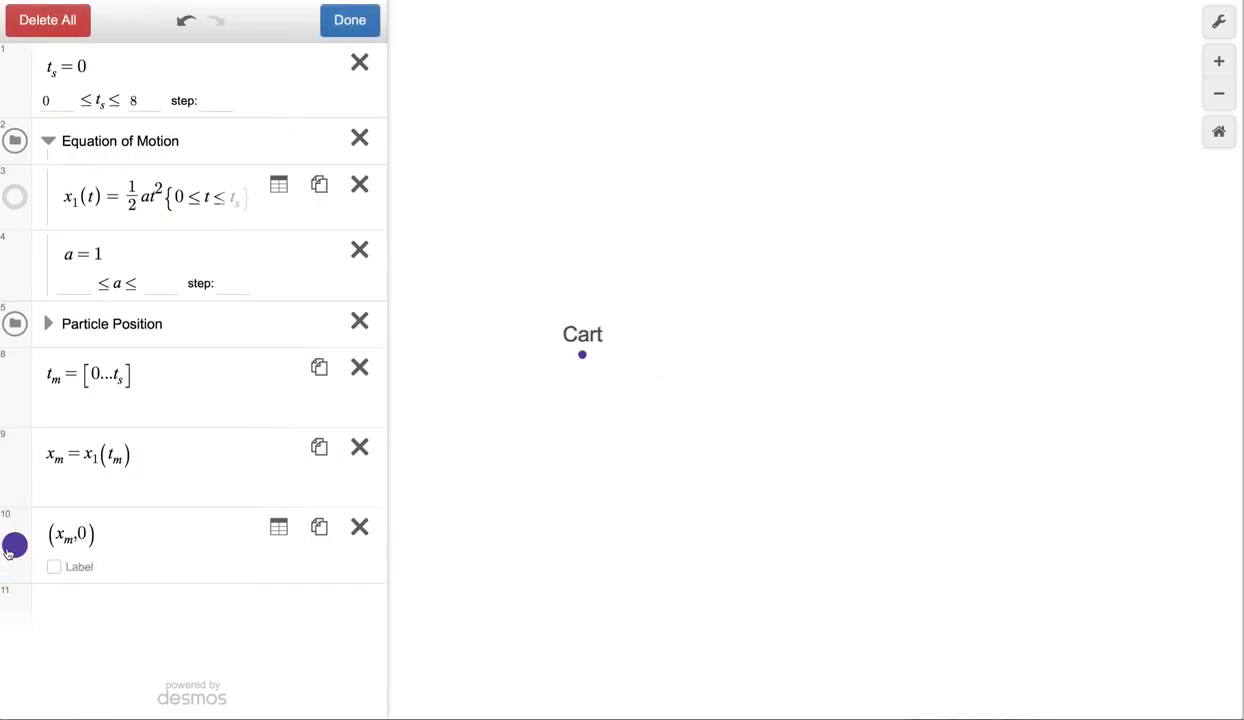
left_click(15, 545)
left_click(211, 567)
left_click(436, 580)
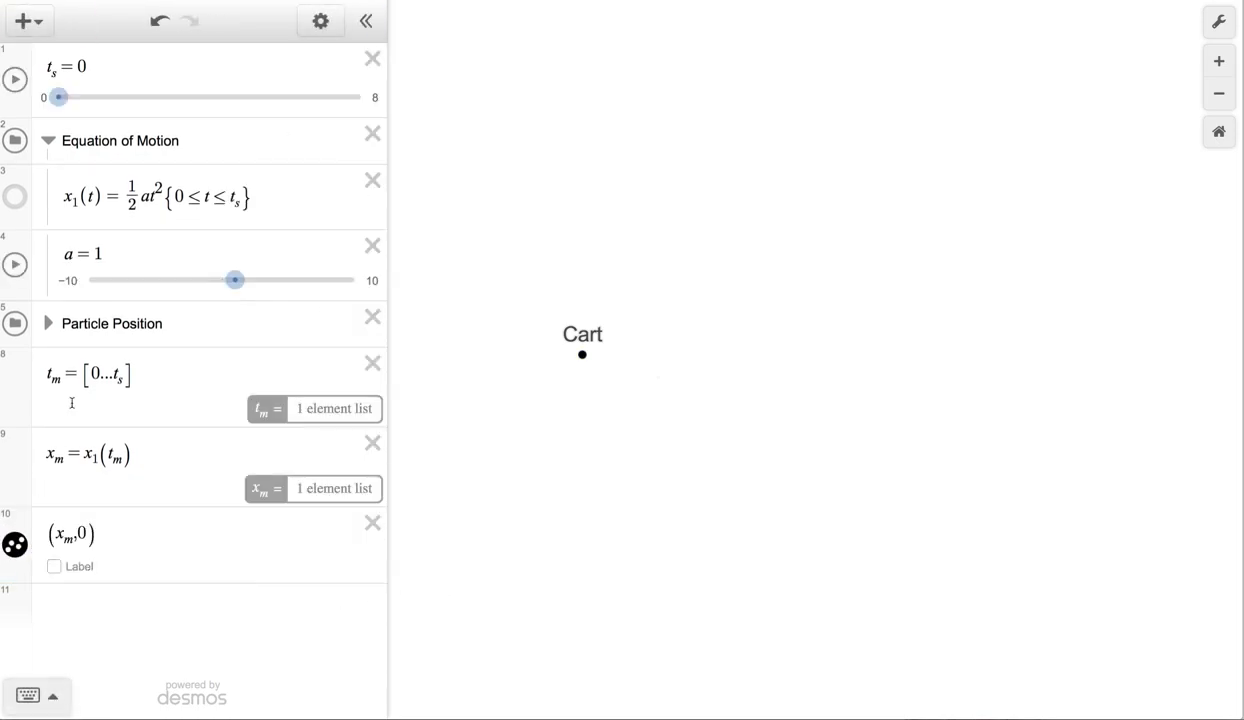
- Collapse the Equation of Motion folder, play the t_s animation and pause it at about 3.77
left_click(48, 140)
left_click(48, 188)
left_click(48, 188)
left_click(15, 79)
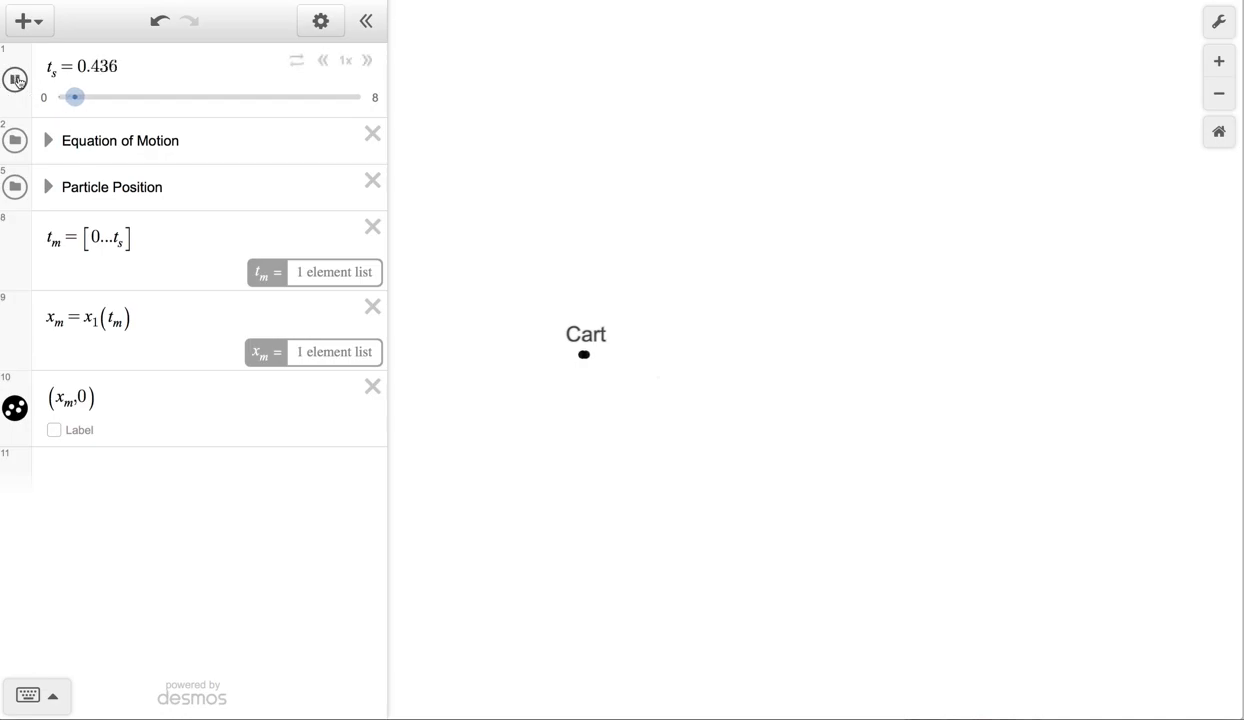
left_click(15, 79)
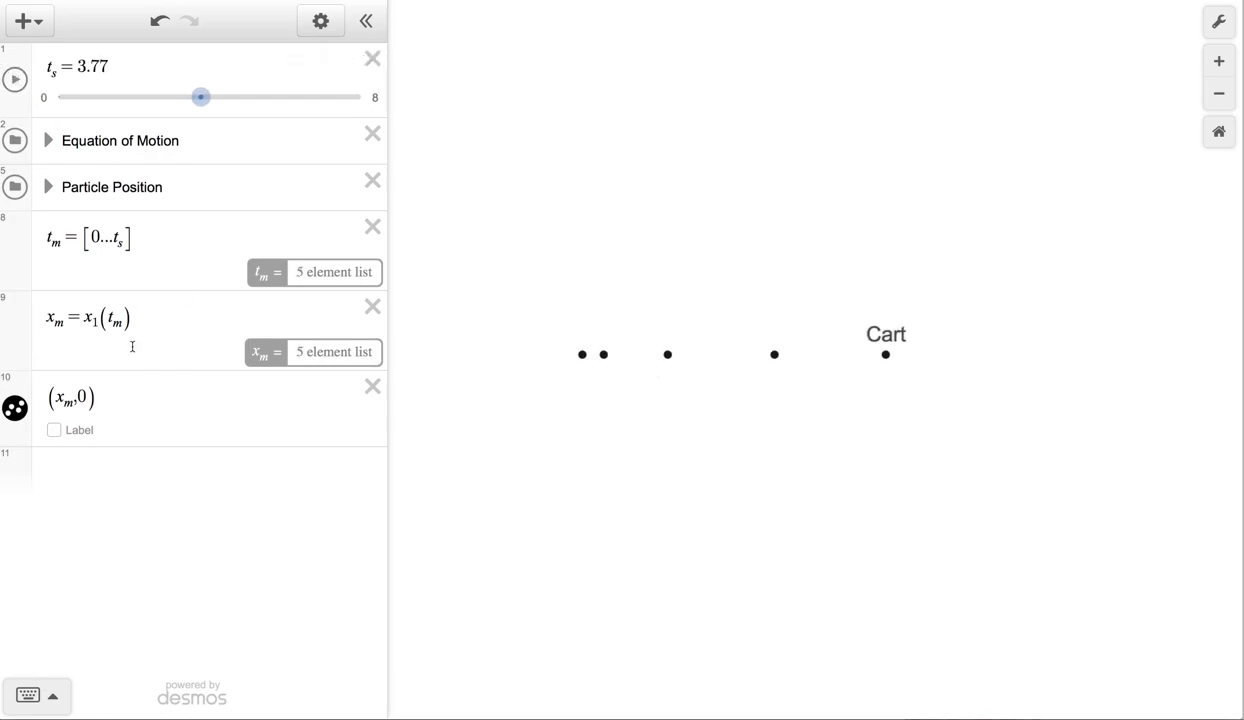
- Change the (x_m,0) points to the open-circle style
left_click(320, 21)
left_click(15, 408)
left_click(84, 399)
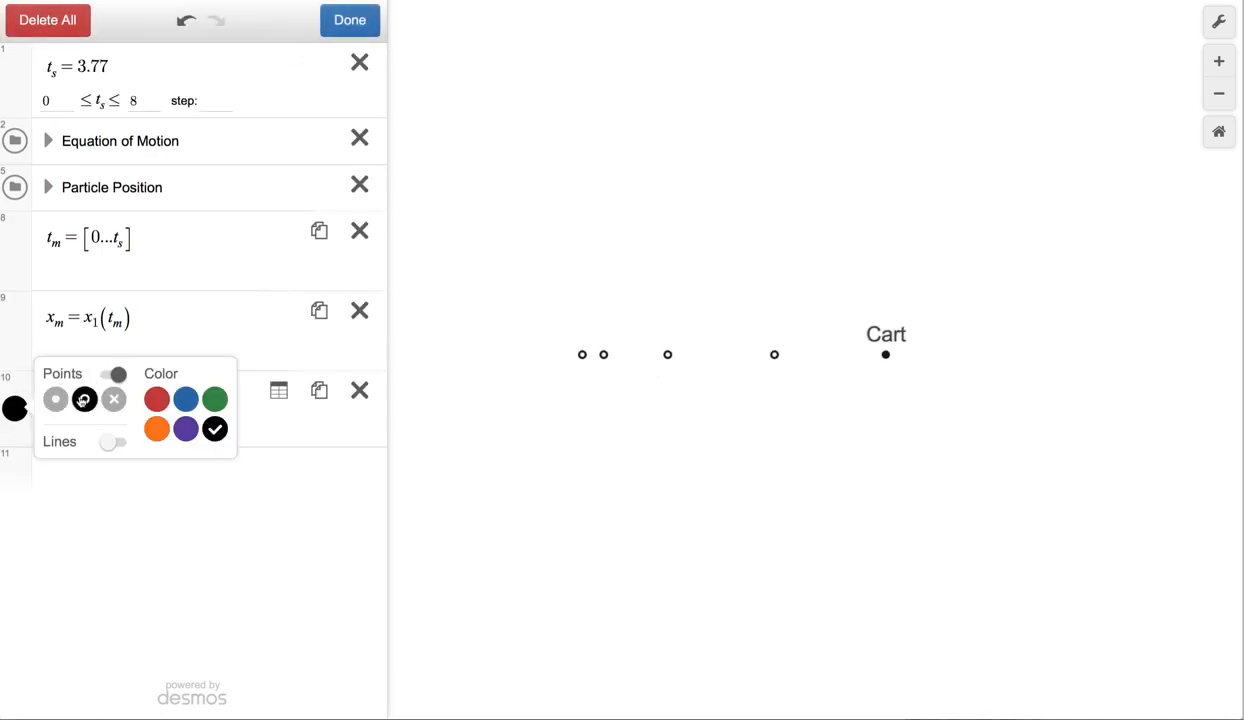
left_click(367, 20)
- Reset t_s to 0, replay its animation and pause it at about 3.56
left_click_drag(193, 97, 44, 97)
left_click(15, 79)
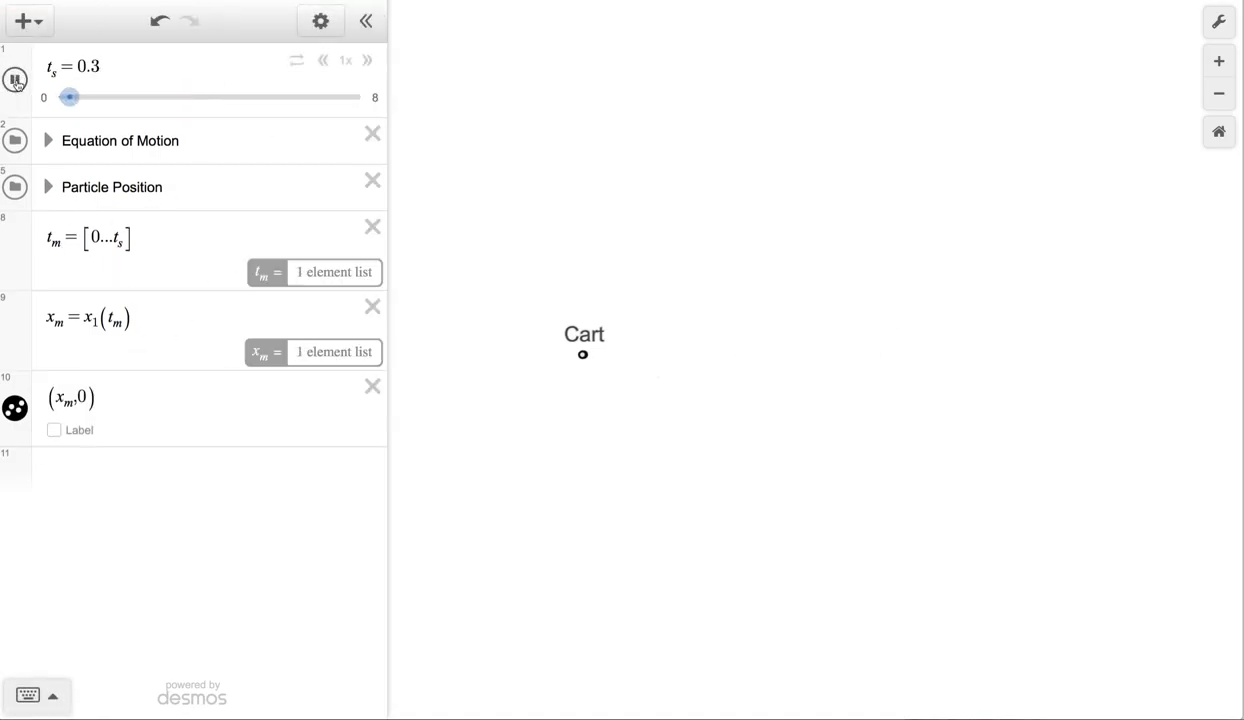
left_click(15, 79)
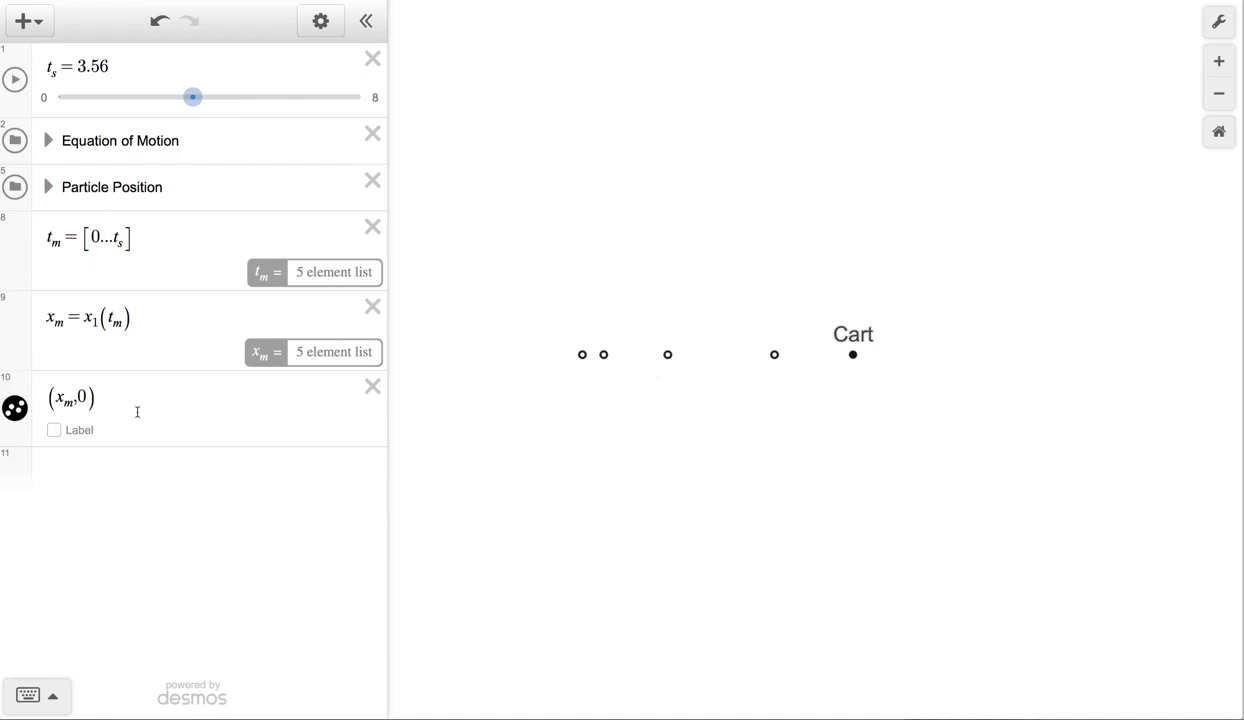
- Turn on labels for the (x_m,0) points
left_click(55, 431)
left_click(55, 431)
left_click(148, 428)
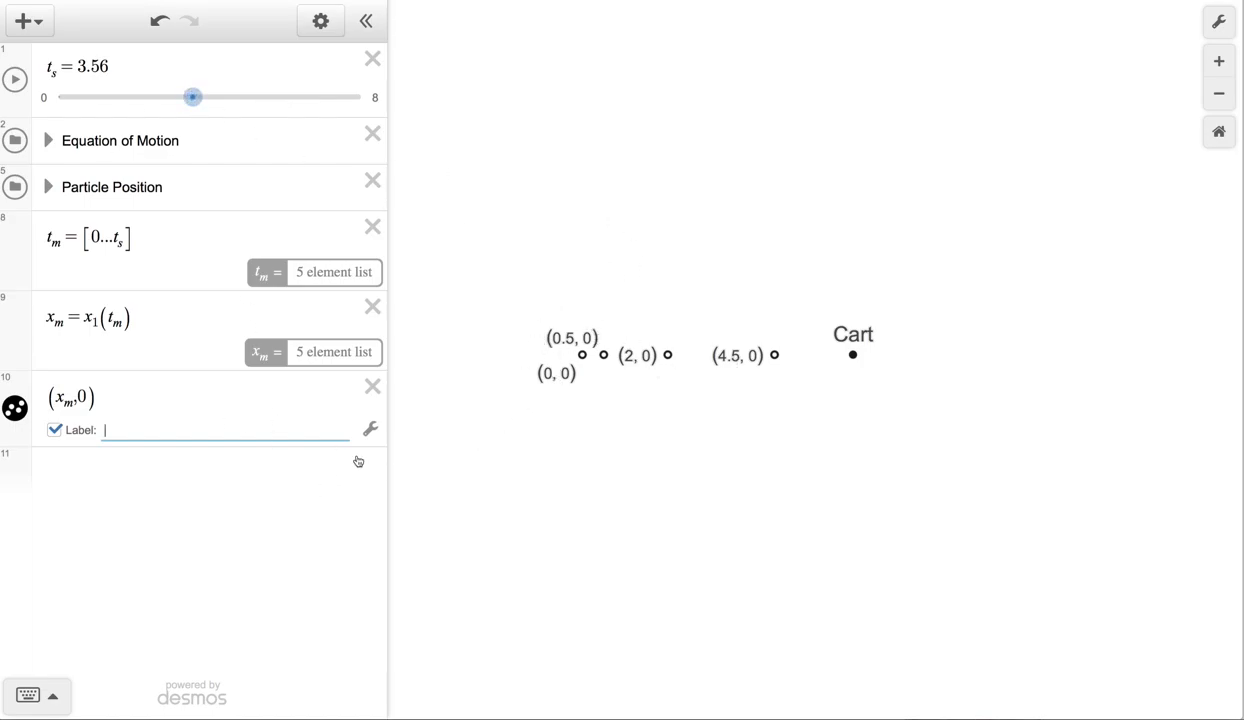
- Place the (x_m,0) point labels below the points and set their font size to Small
left_click(370, 428)
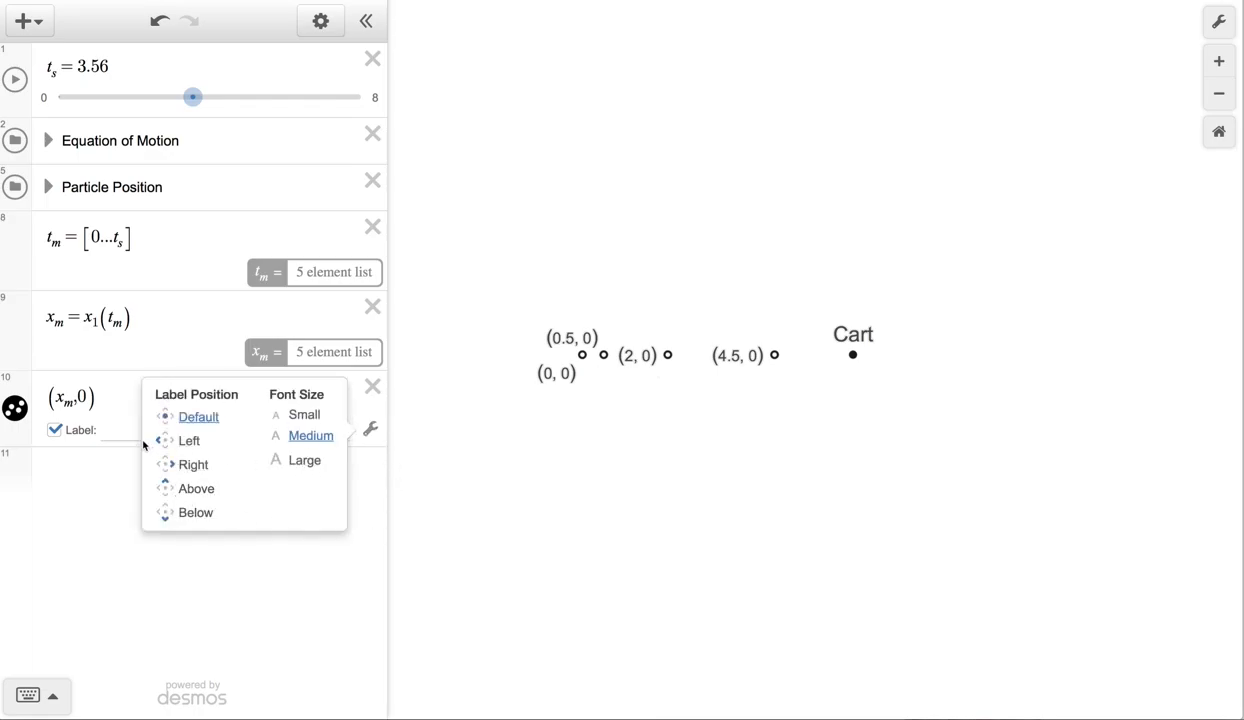
left_click(195, 515)
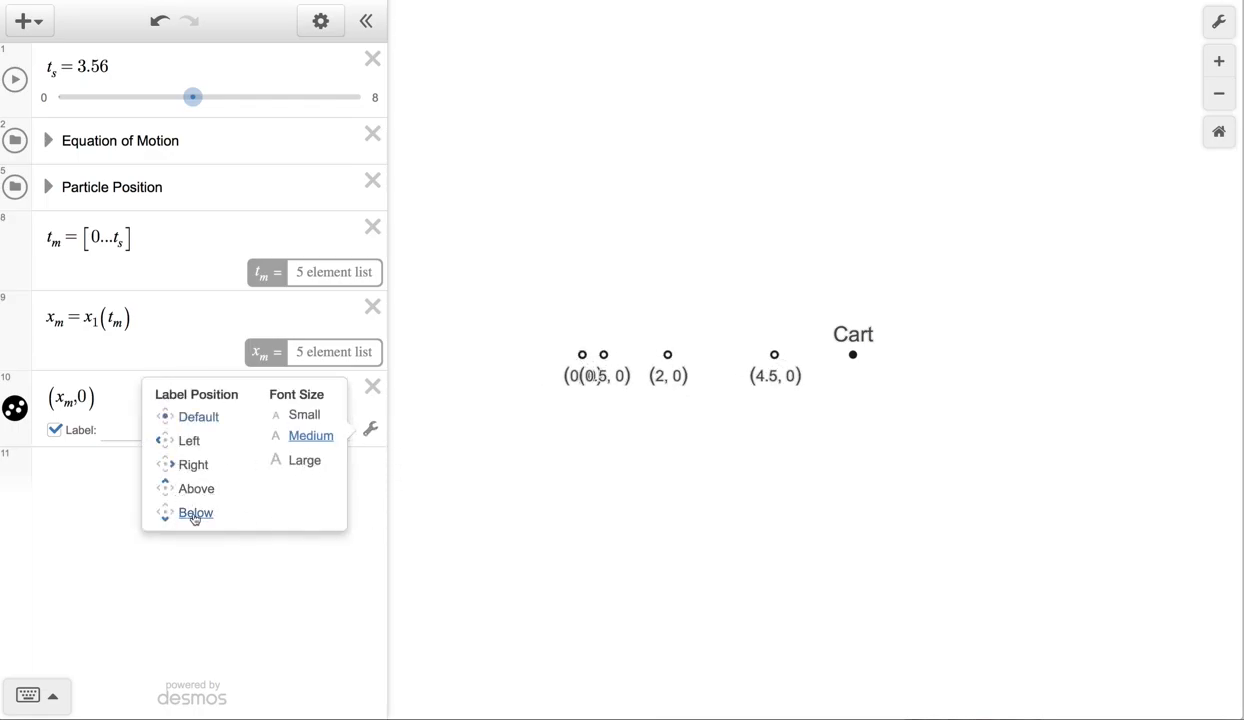
left_click(293, 404)
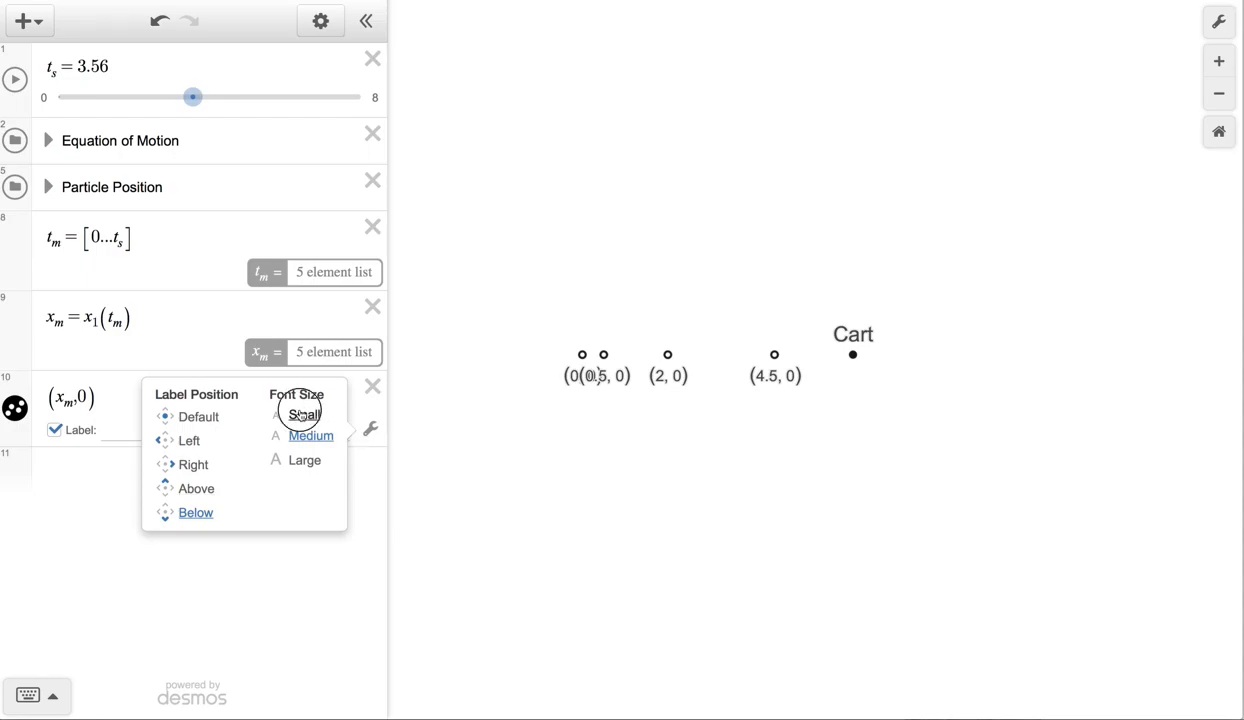
left_click(505, 512)
- Label the (x_m,0) points with their times in seconds using the label text ${t_m}s
left_click(141, 429)
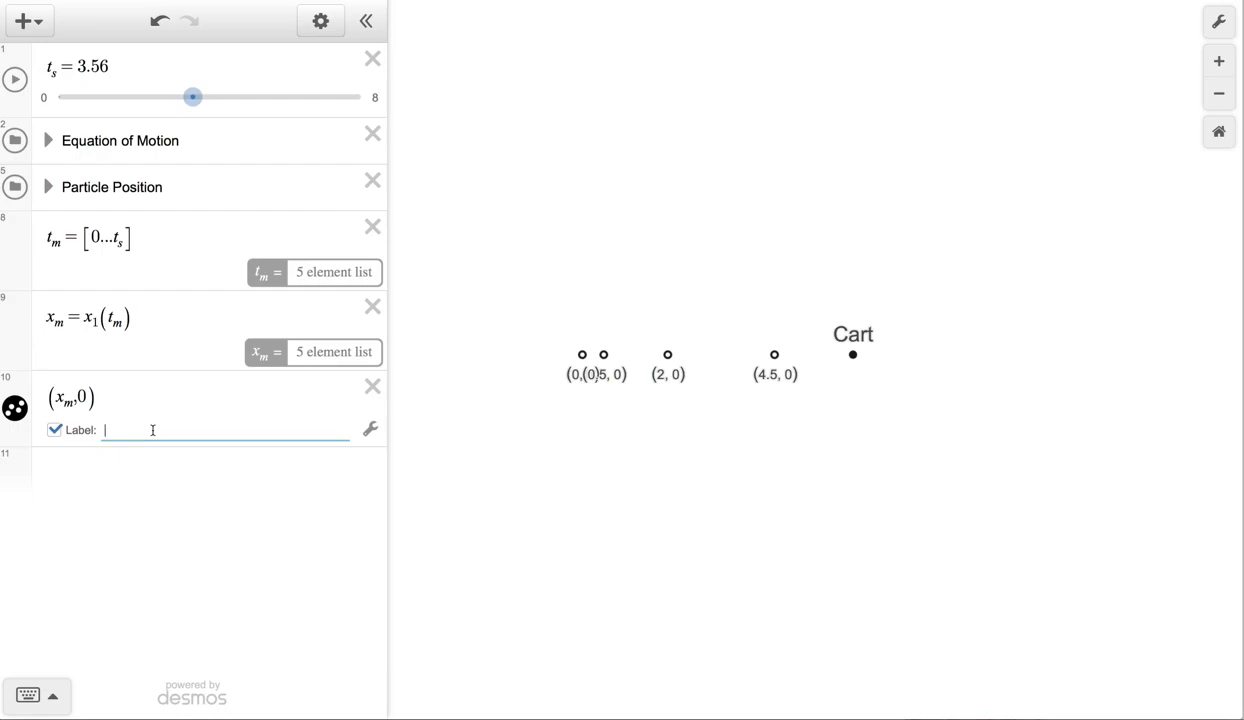
type("${")
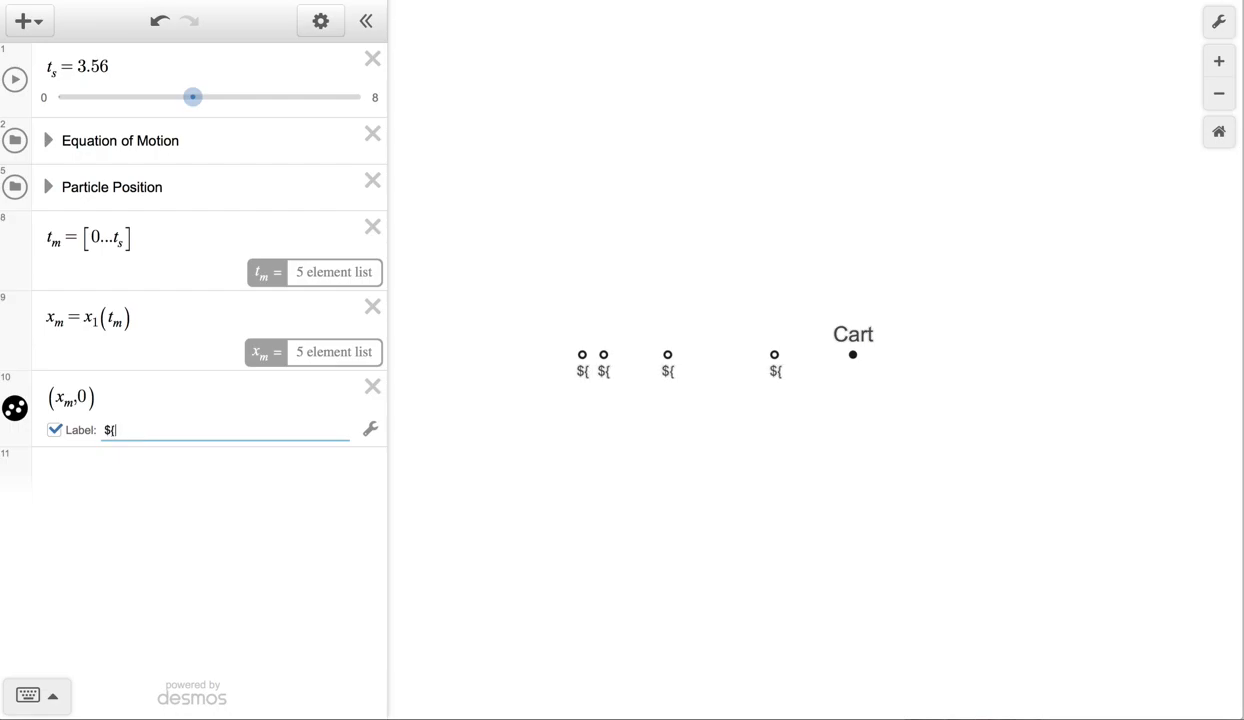
type("t_m")
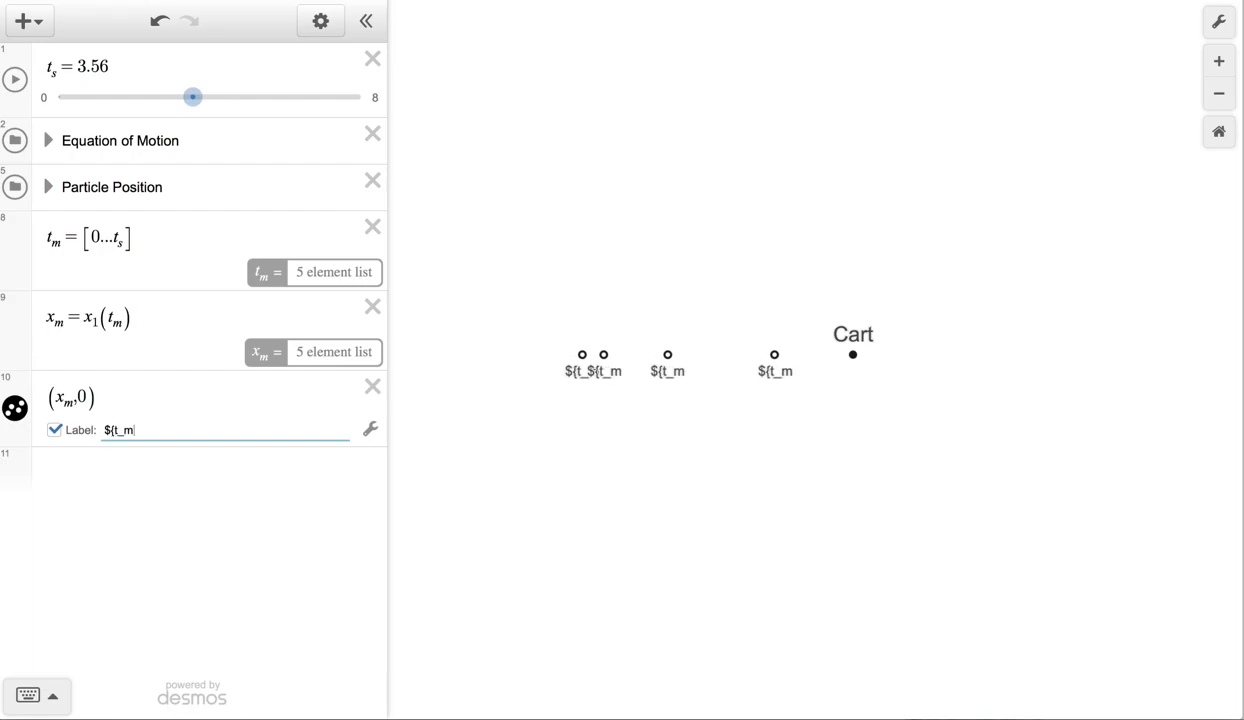
type("}")
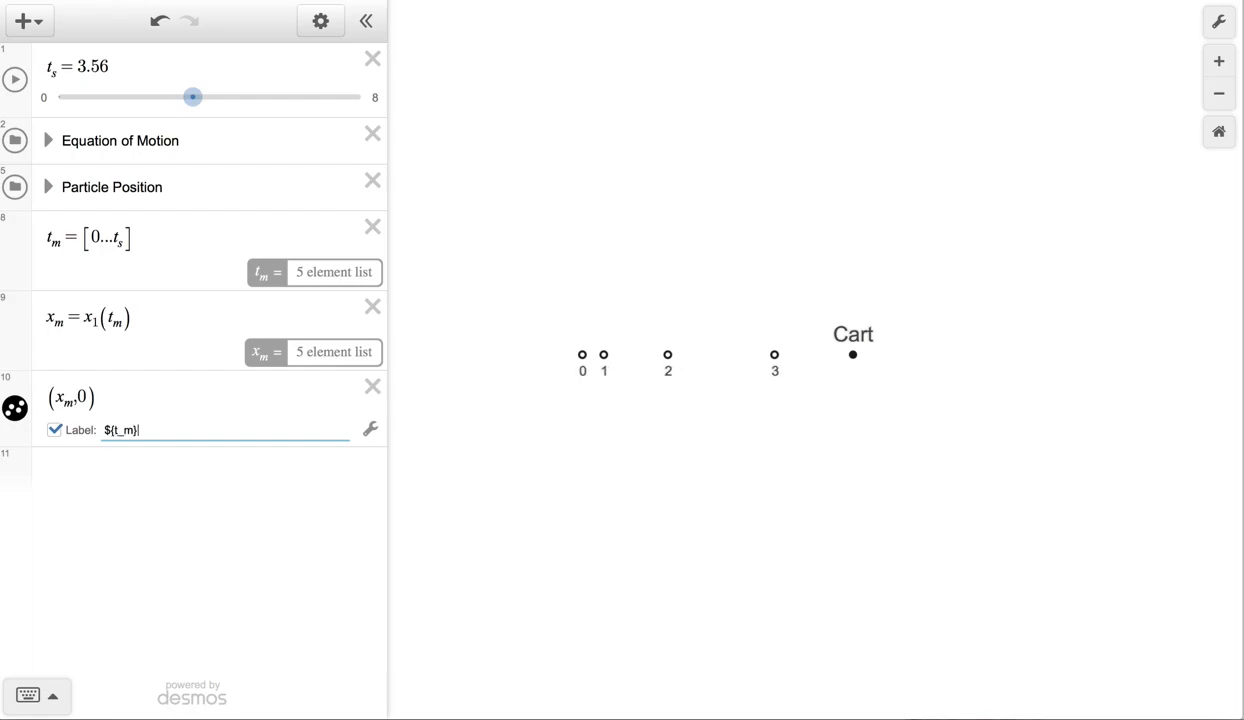
double_click(122, 430)
left_click(150, 433)
type("s")
- Reset t_s to 0, play its animation to check the time labels, and pause it at about 4.134
left_click_drag(193, 97, 58, 97)
left_click(14, 80)
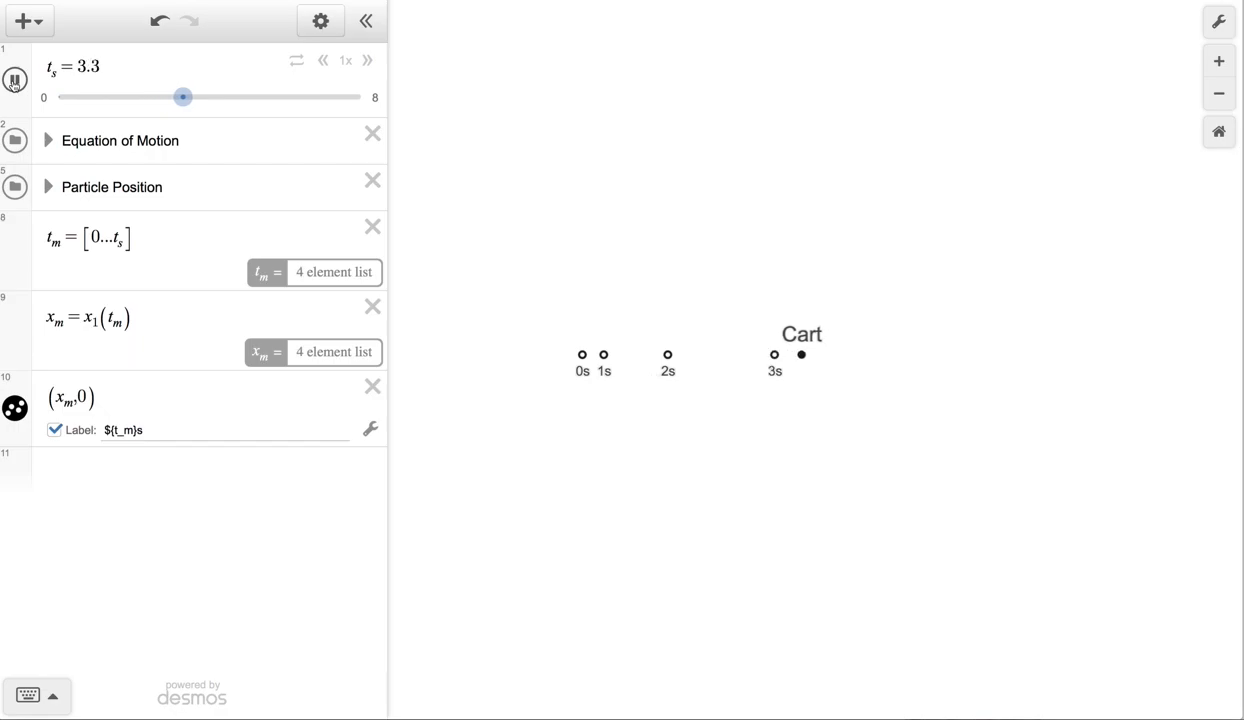
left_click(14, 80)
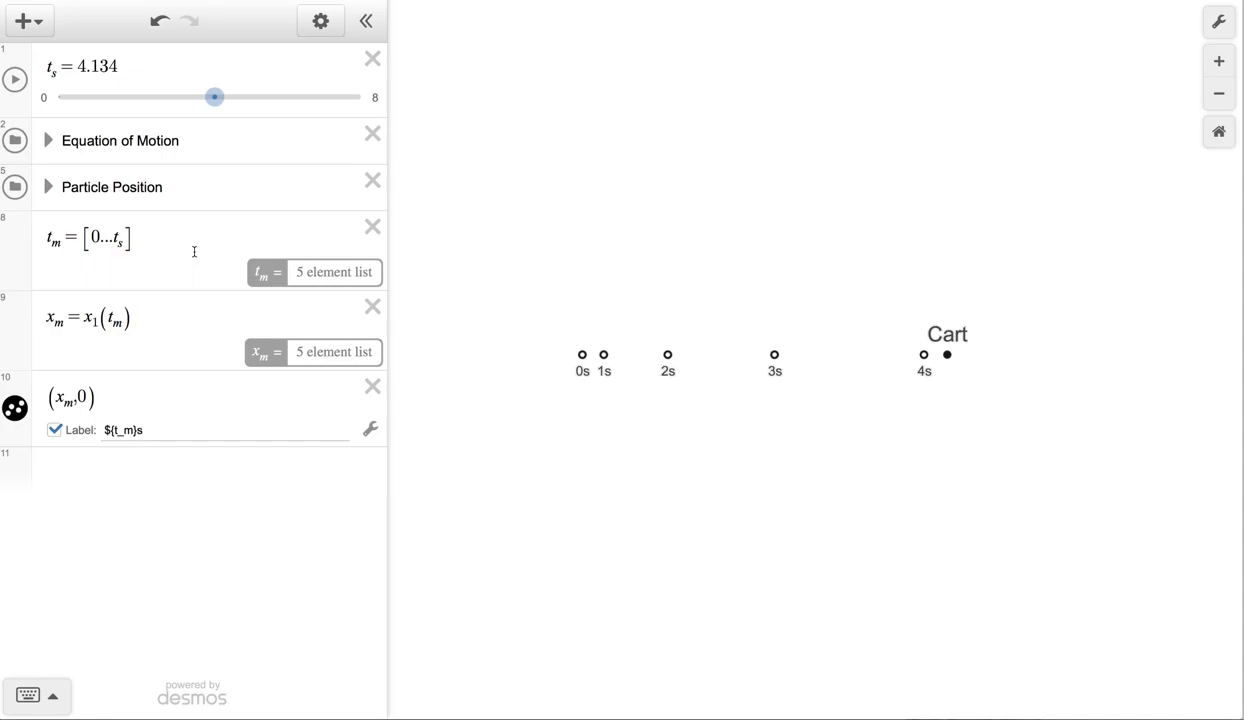
triple_click(163, 242)
left_click(119, 239)
key("ctrl+a")
left_click(138, 430)
key("ctrl+a")
left_click(108, 398)
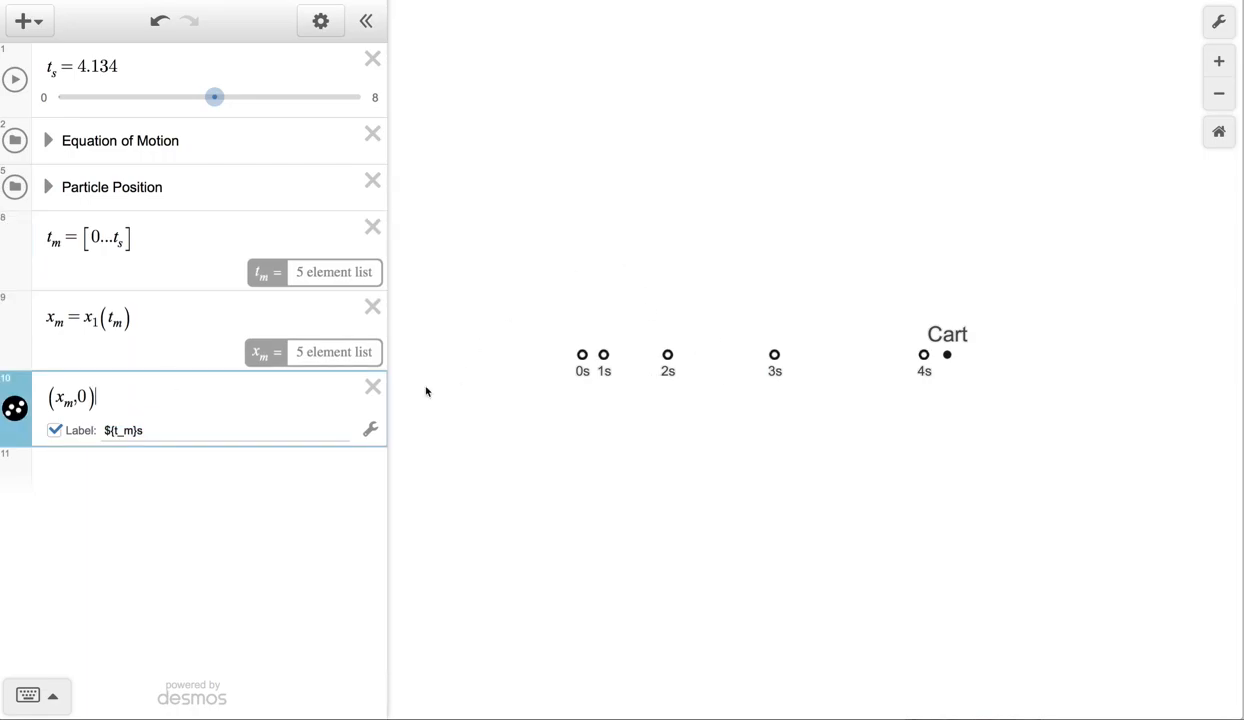
- Return the t_s slider to 0
left_click_drag(213, 97, 59, 97)
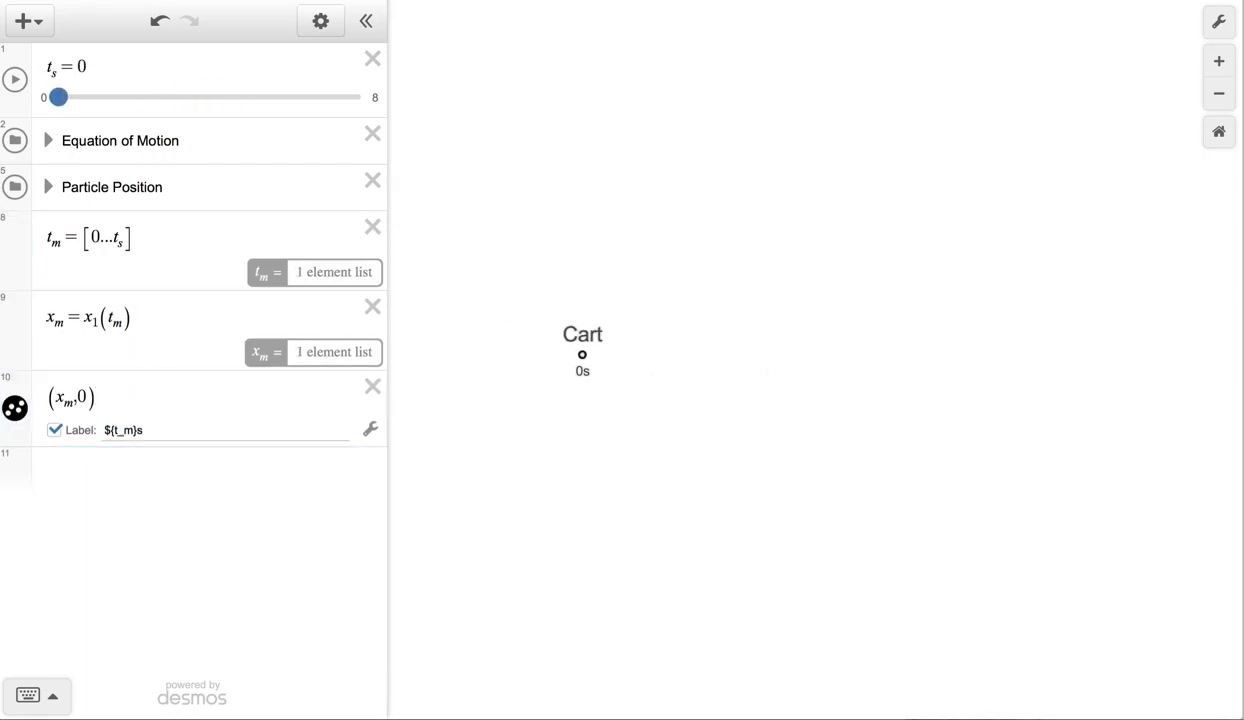